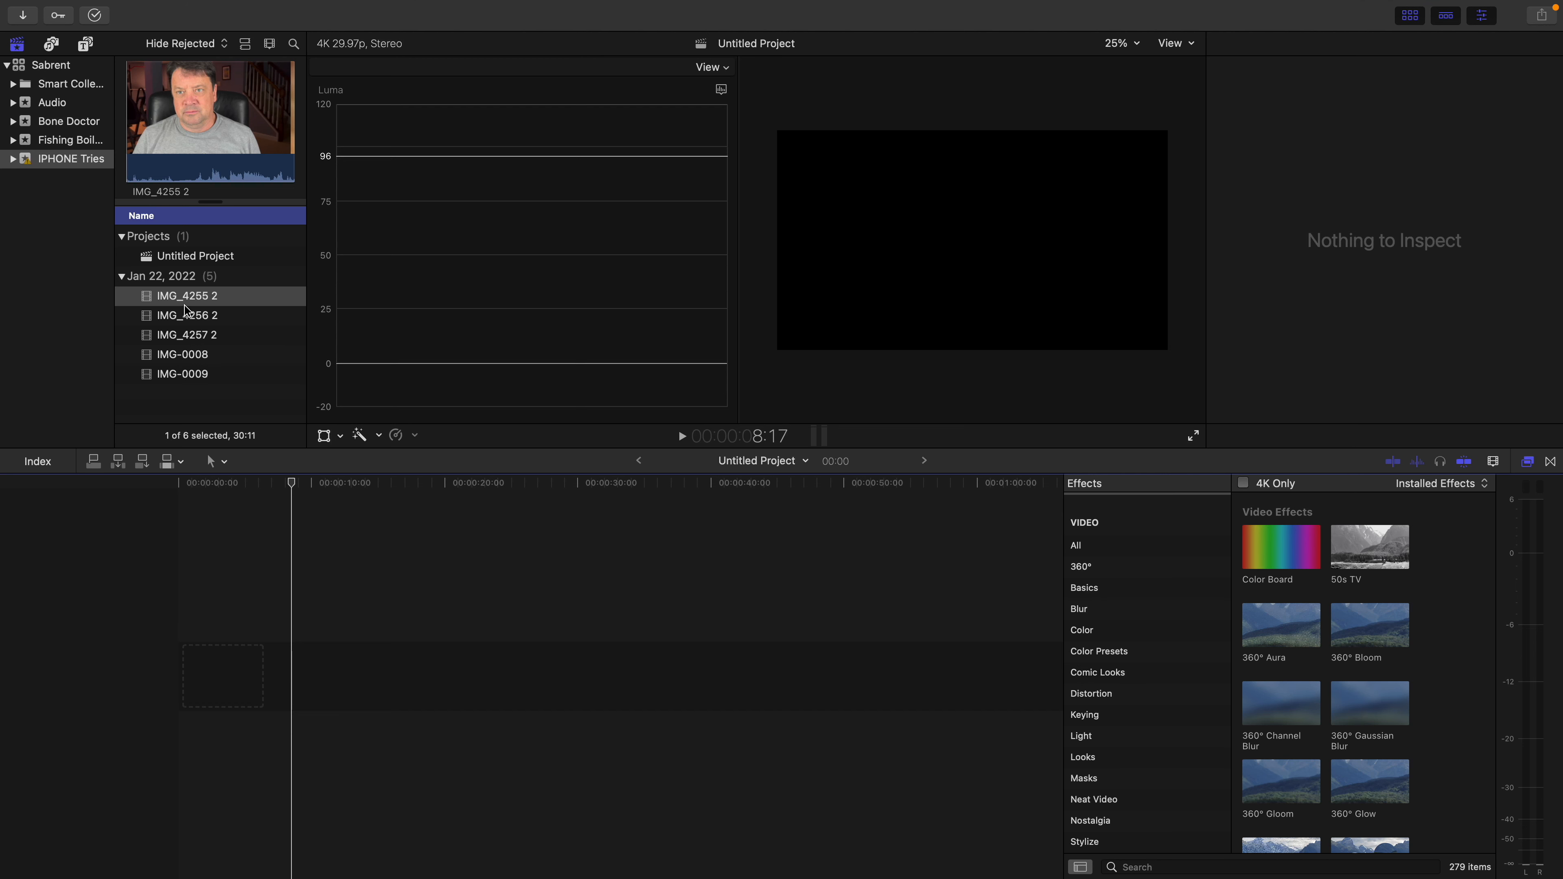
# Step: Append all five clips of the Jan 22, 2022 event to the Untitled Project timeline and dismiss the HDR notice
pyautogui.keyDown('shift'); pyautogui.click(189, 375); pyautogui.keyUp('shift')
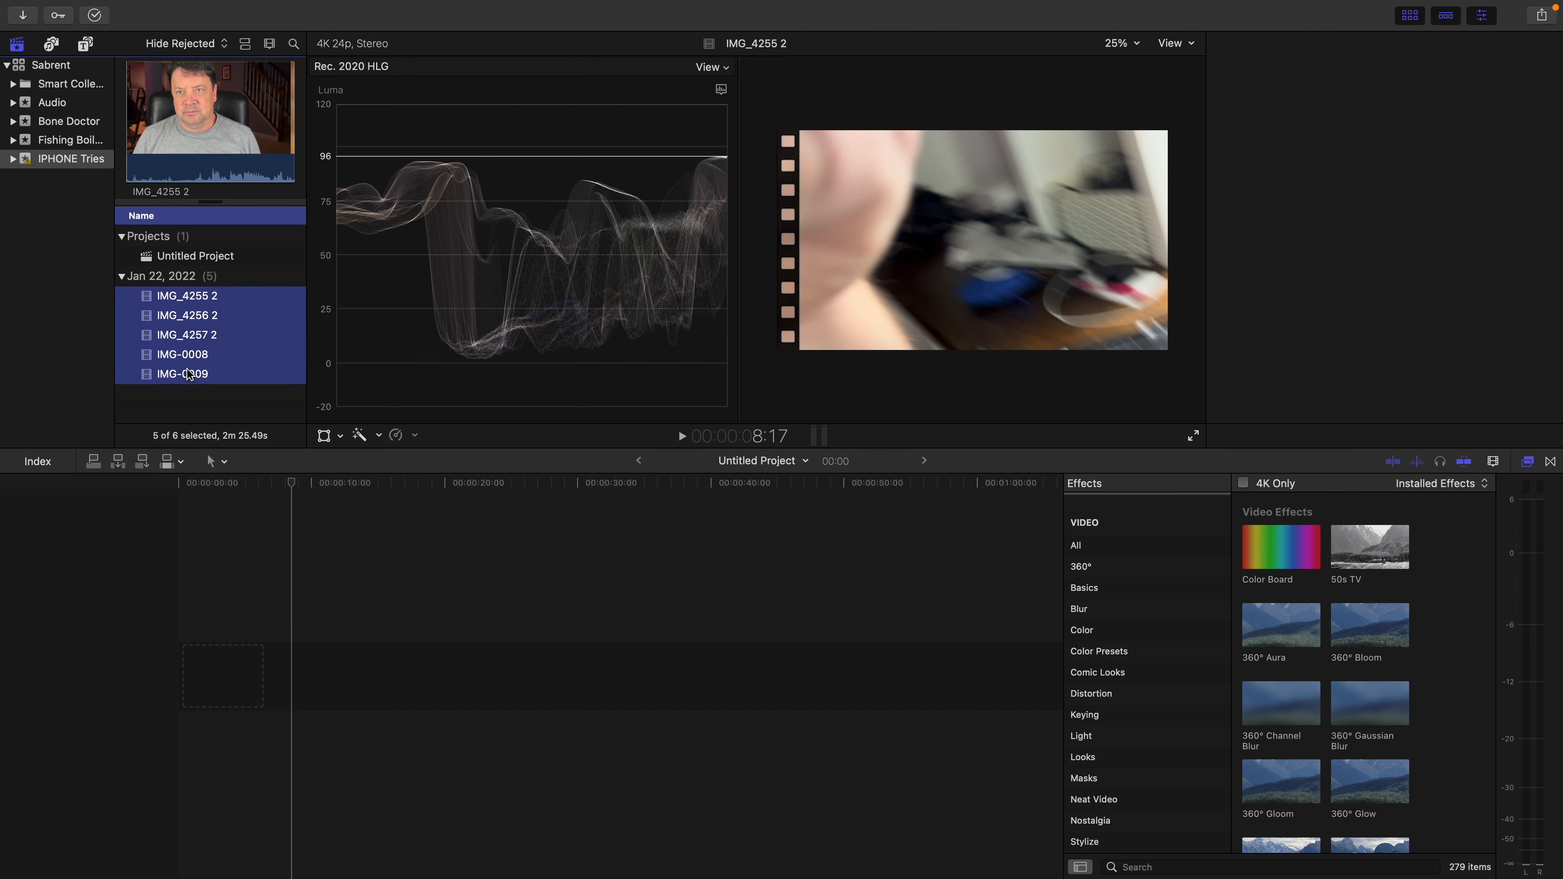
pyautogui.press('e')
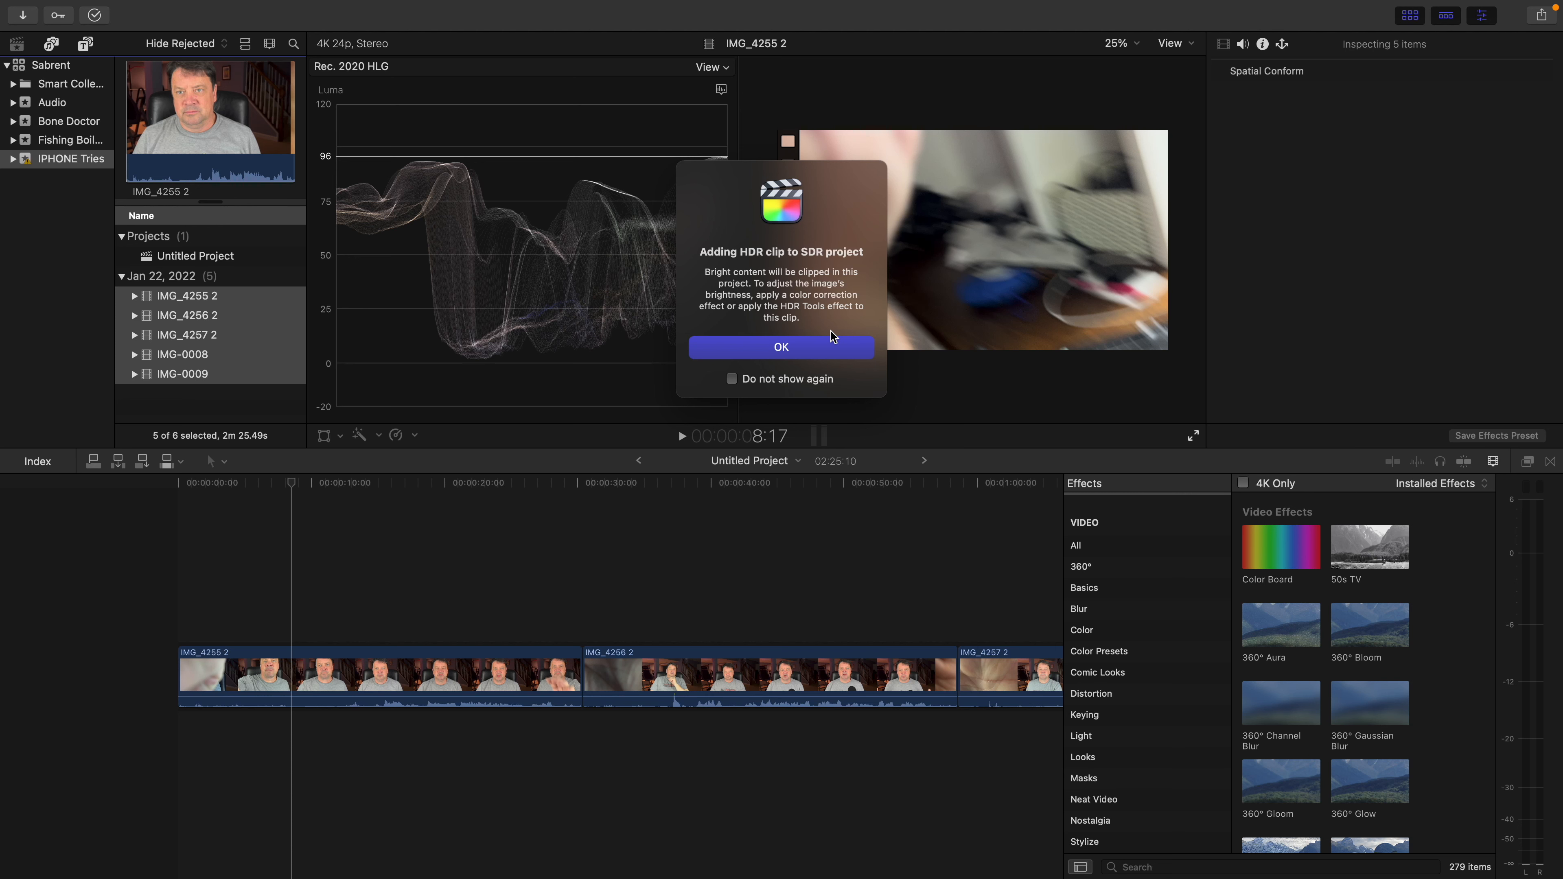
pyautogui.click(792, 352)
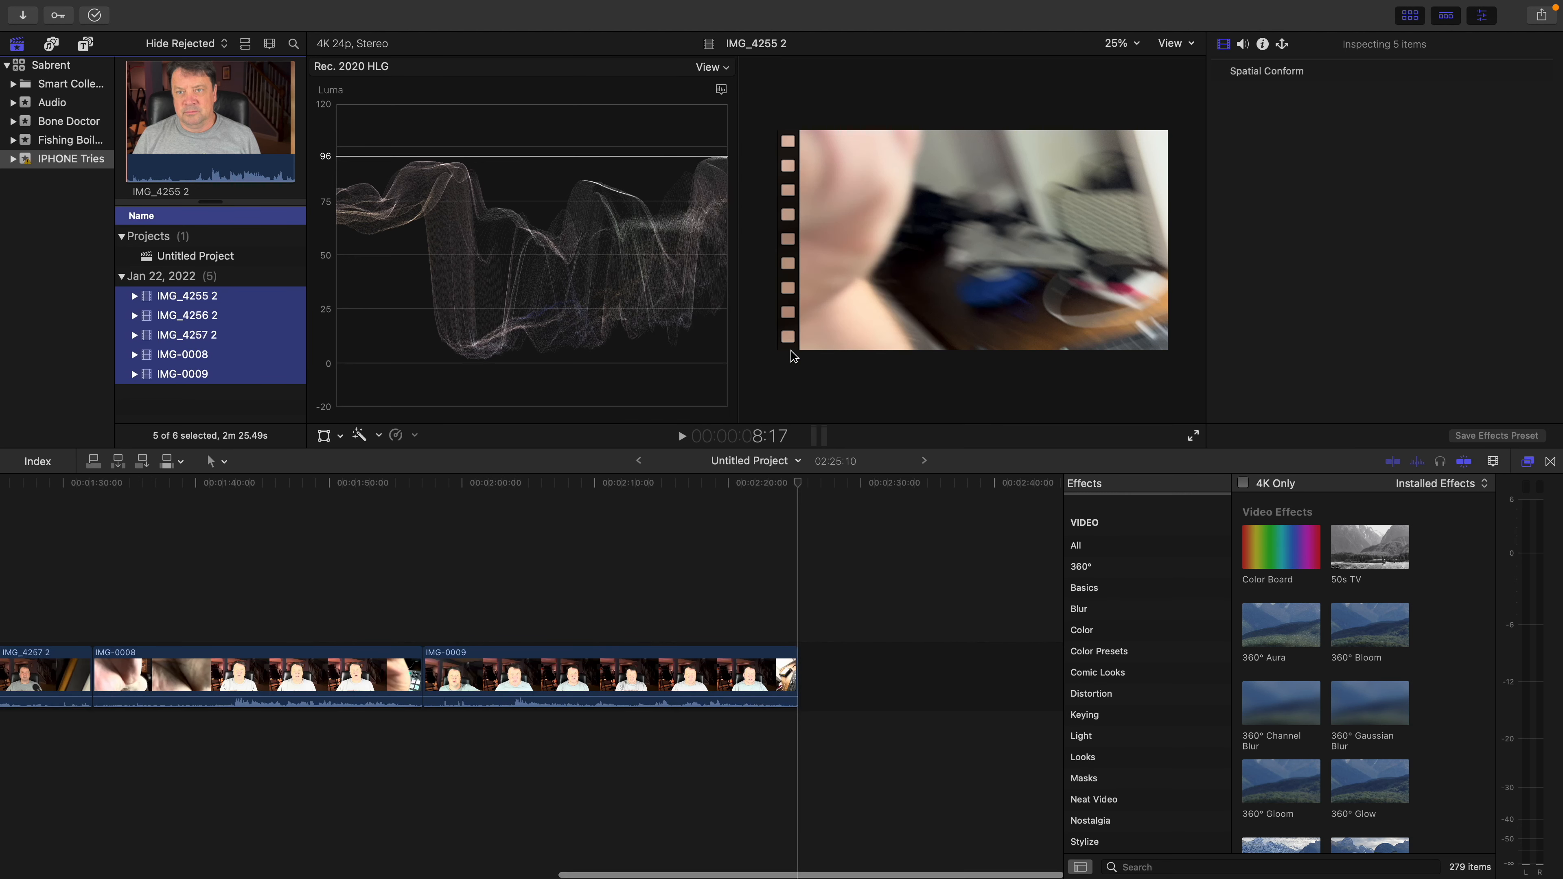
# Step: Find the HDR Tools effect by searching "hdr" and apply it to all five clips in the timeline
pyautogui.click(689, 566)
pyautogui.hscroll(-13, 689, 567)
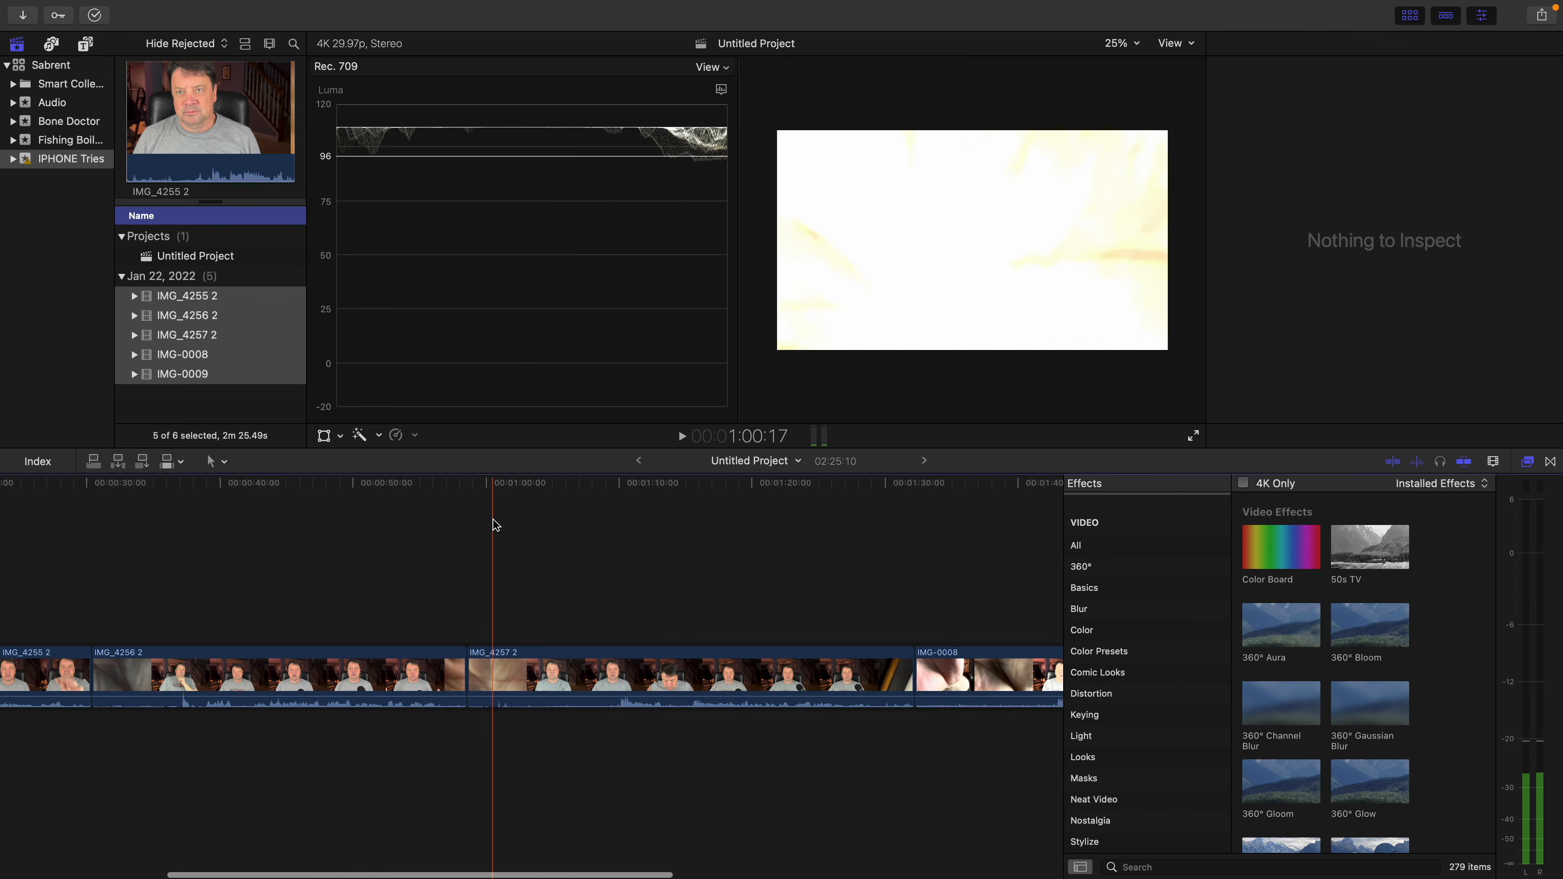
pyautogui.hscroll(-6, 495, 522)
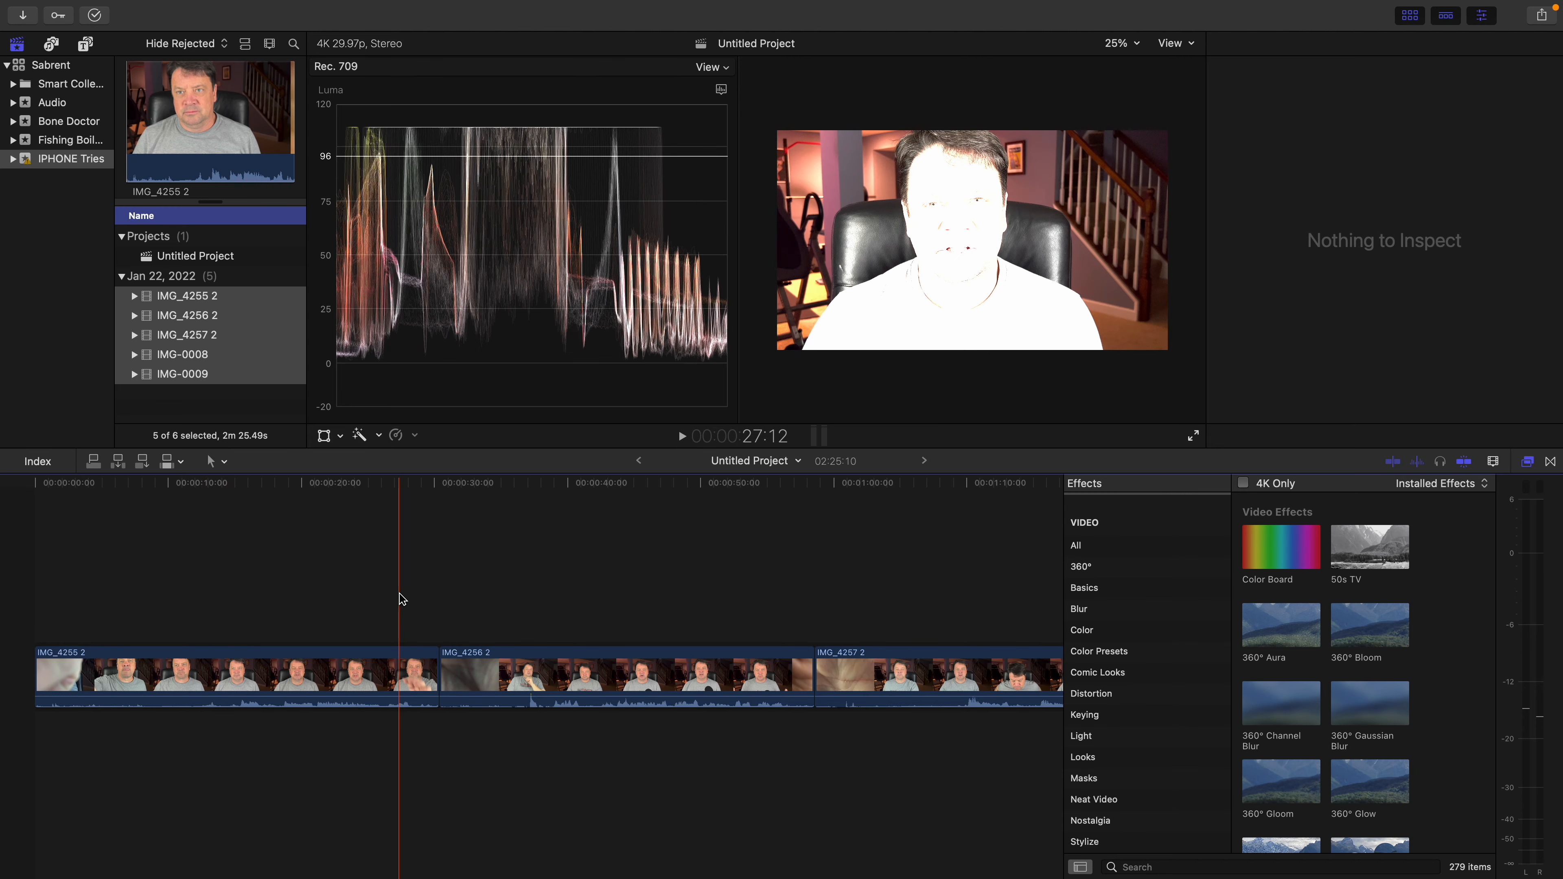
pyautogui.hotkey('shift', 'z')
pyautogui.moveTo(134, 603); pyautogui.dragTo(910, 737)
pyautogui.click(1167, 867)
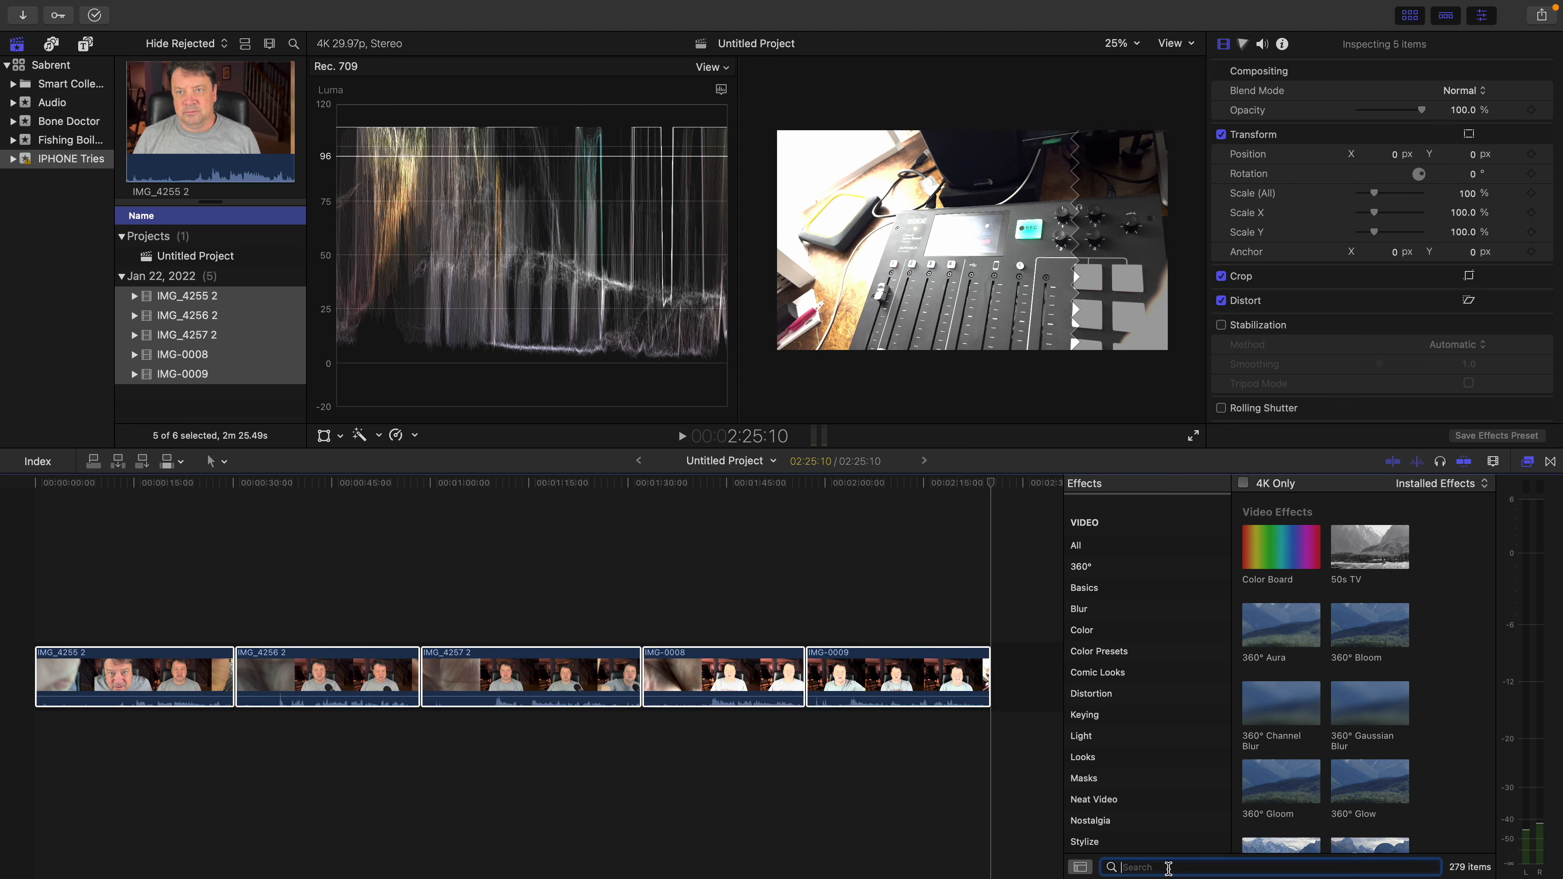
pyautogui.write('hdr')
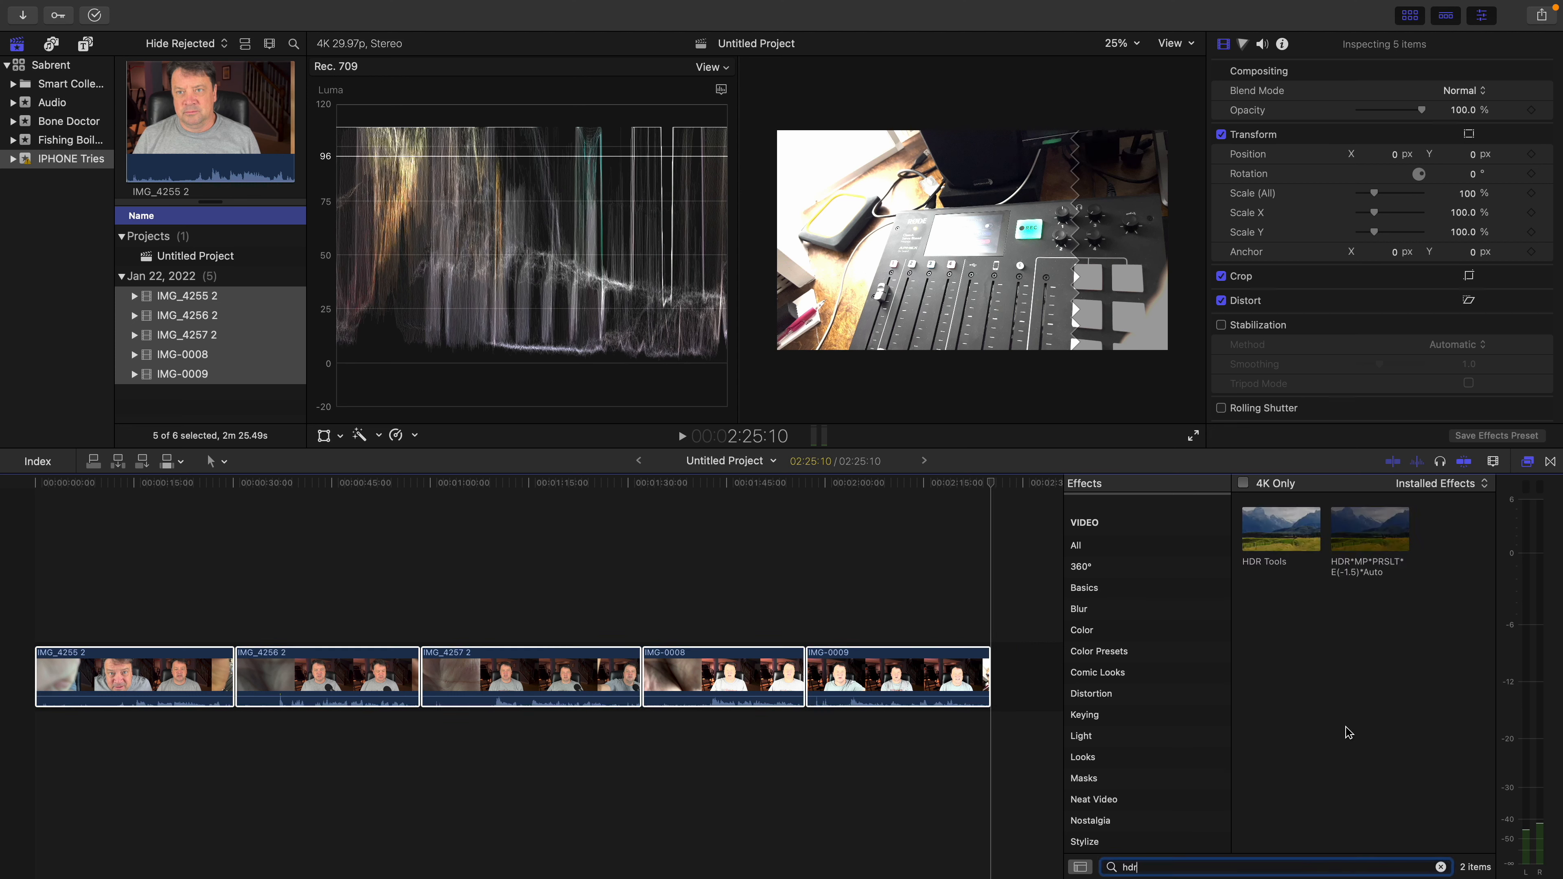
pyautogui.doubleClick(1266, 539)
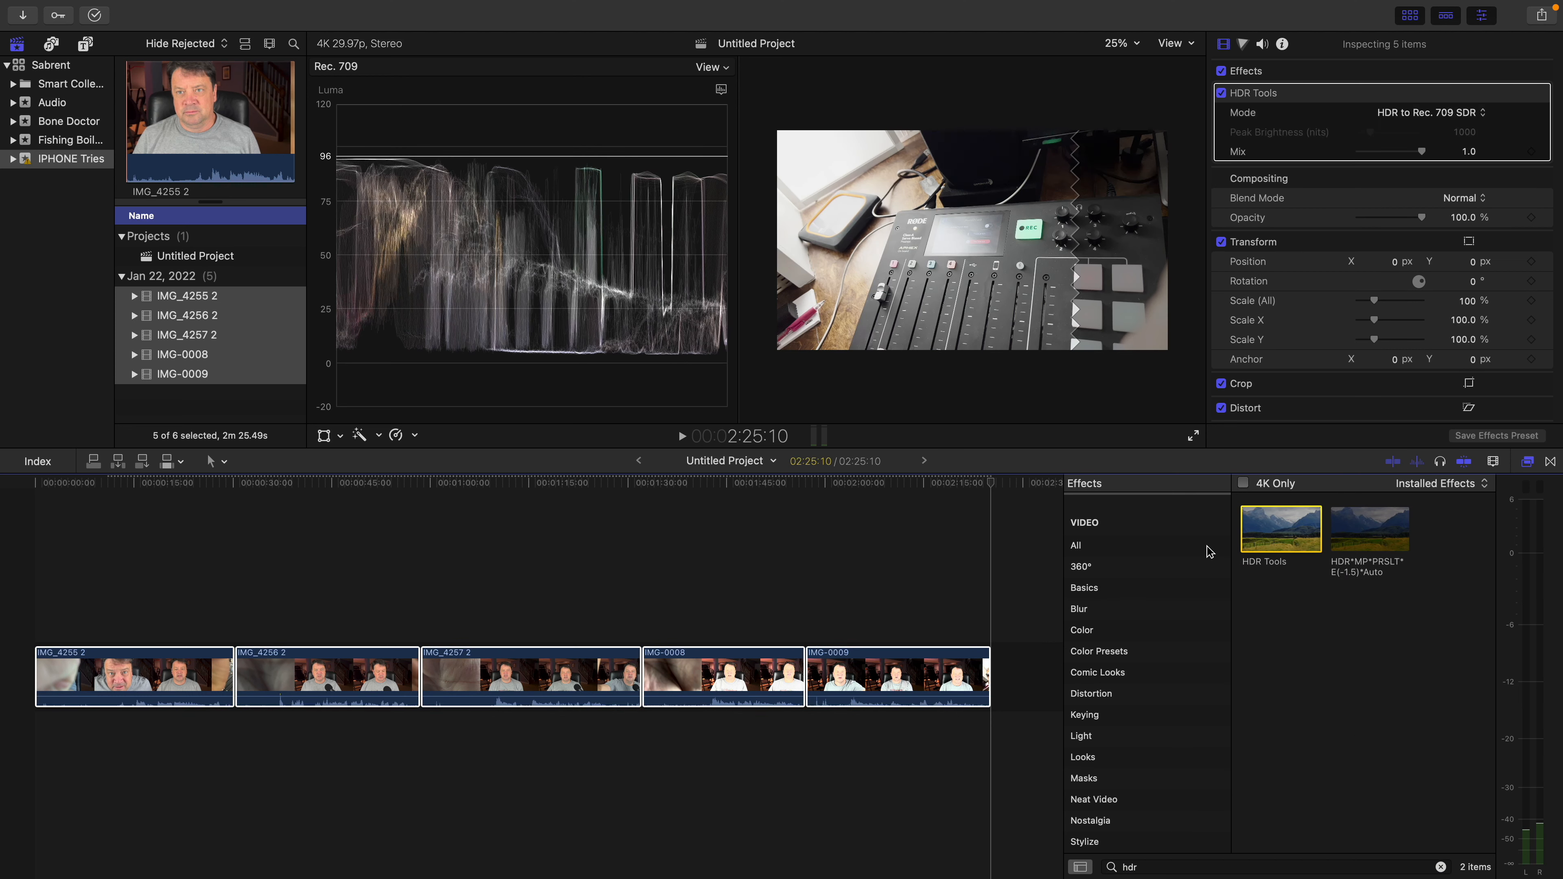
# Step: Set the HDR Tools mode to HLG to Rec. 709 SDR on each of the timeline clips
pyautogui.click(158, 540)
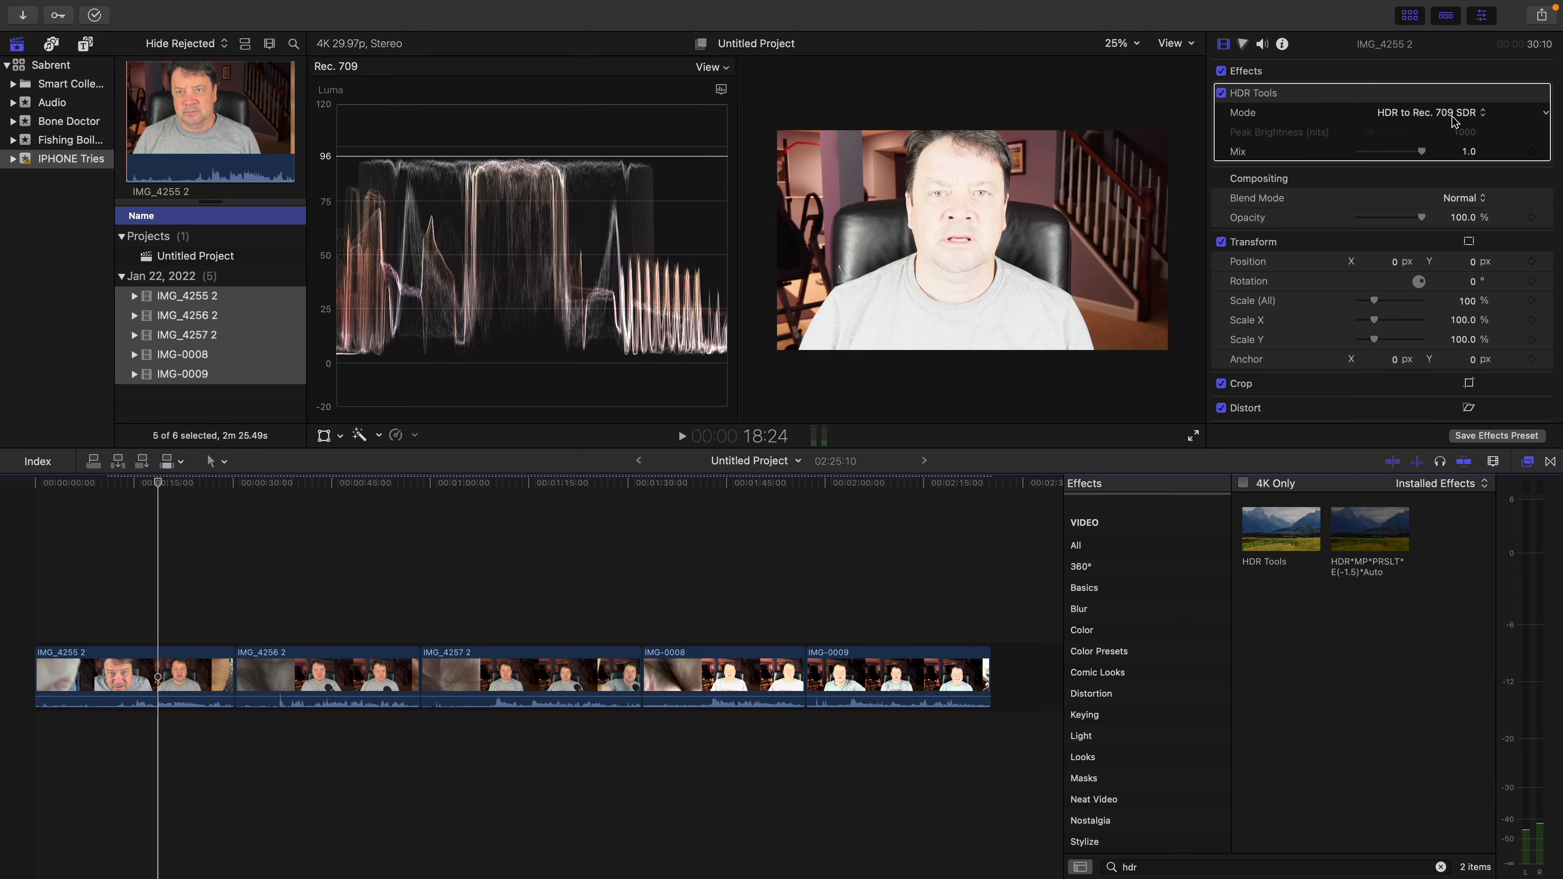
pyautogui.click(1454, 114)
pyautogui.click(1426, 131)
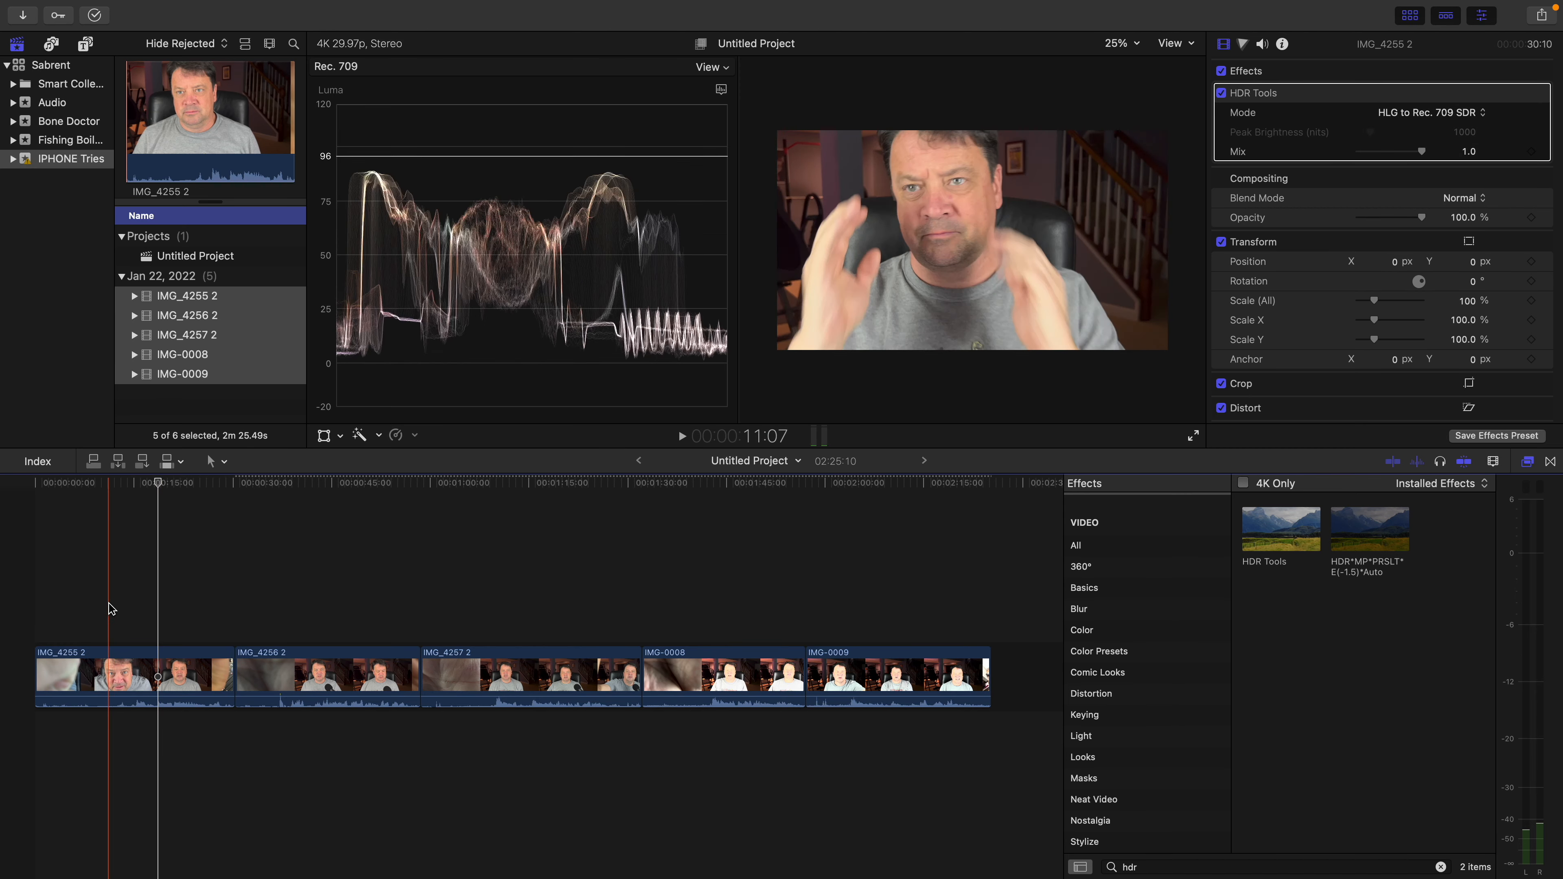
pyautogui.click(339, 611)
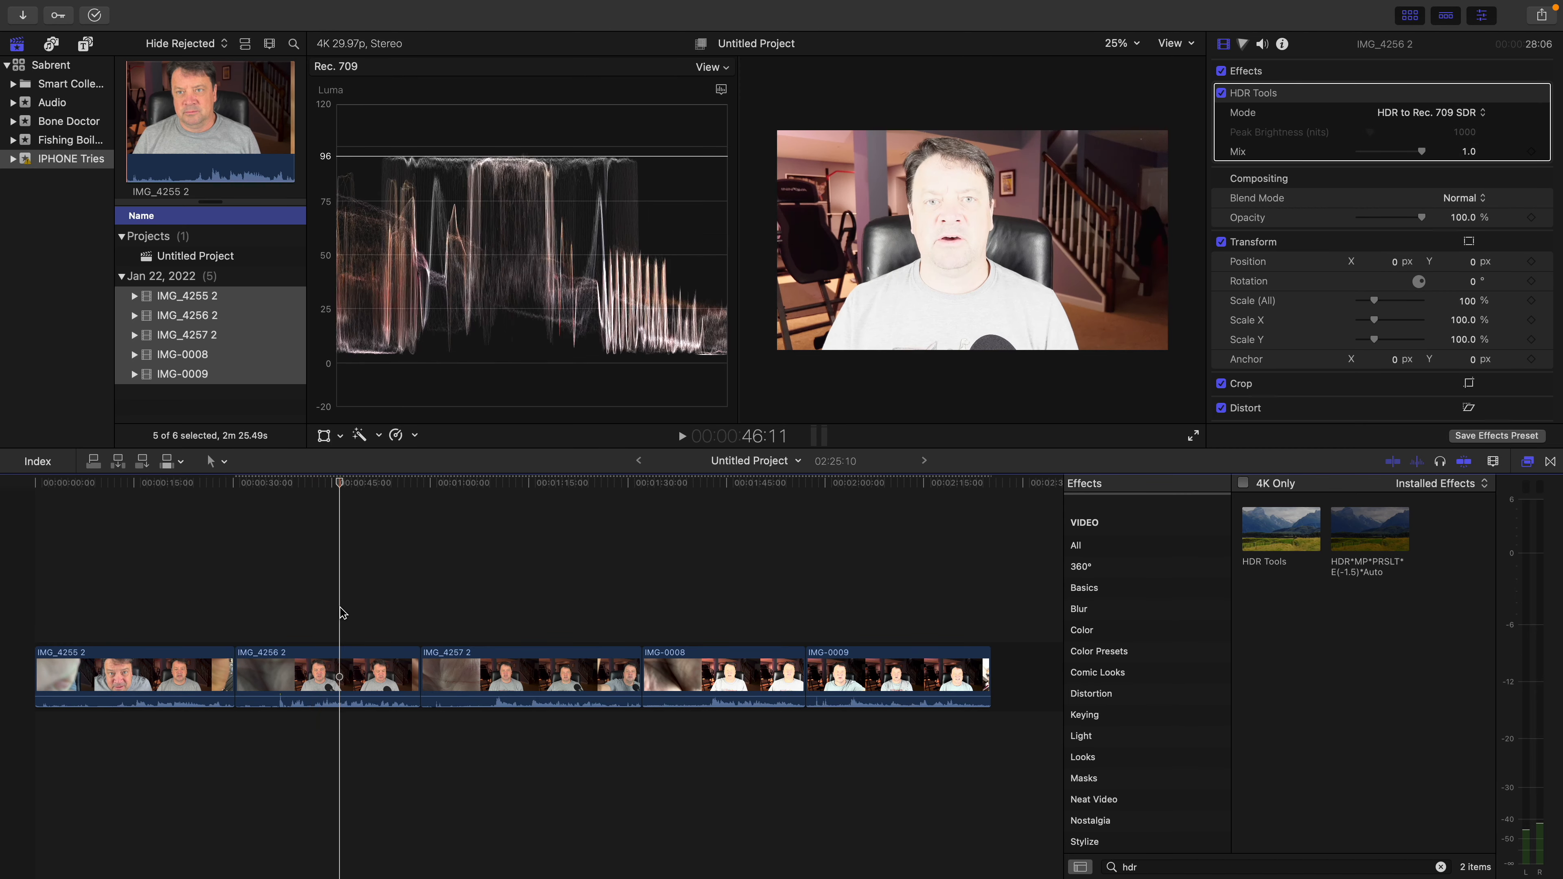
pyautogui.click(1431, 112)
pyautogui.click(1431, 126)
pyautogui.click(880, 611)
pyautogui.click(1430, 113)
pyautogui.click(1431, 127)
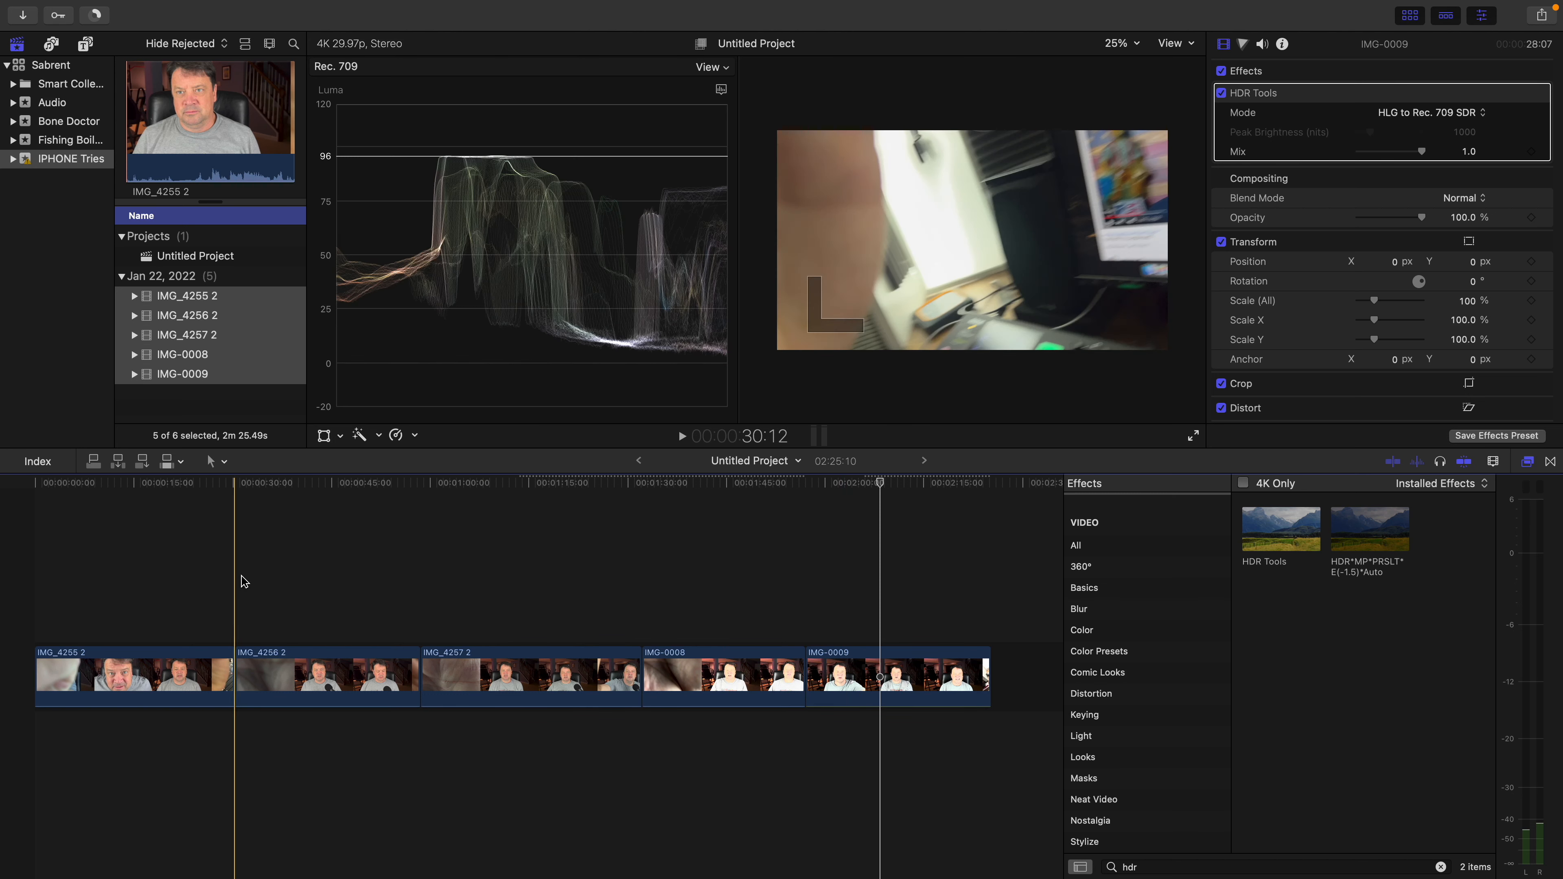
# Step: Trim the start off each of the five timeline clips to remove their opening footage, and fit the project to the timeline
pyautogui.hotkey('alt', '[')
pyautogui.click(318, 588)
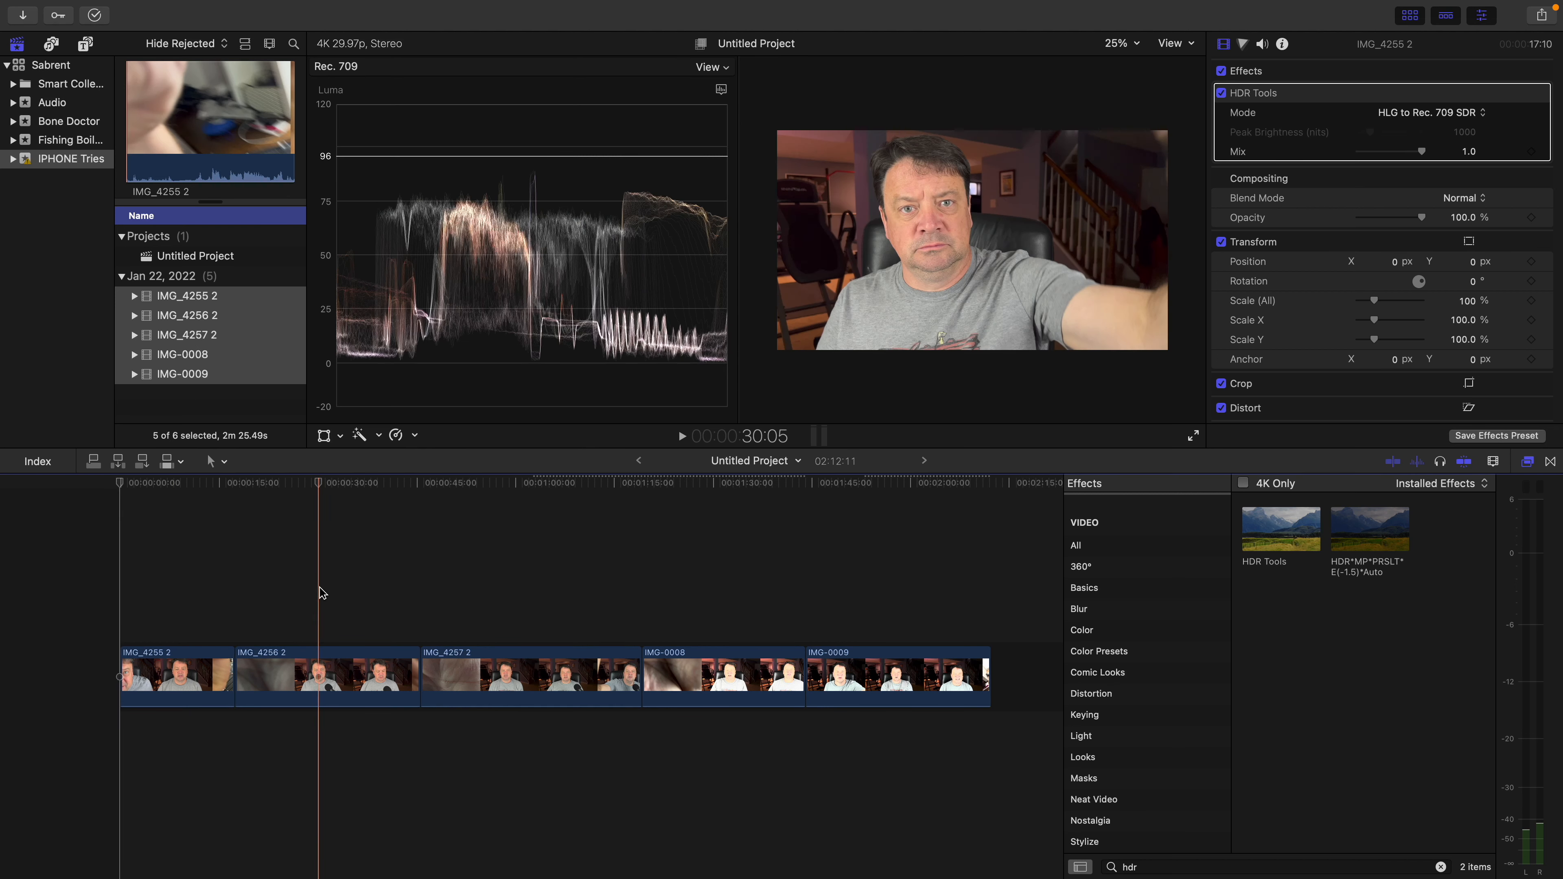
pyautogui.hotkey('alt', '[')
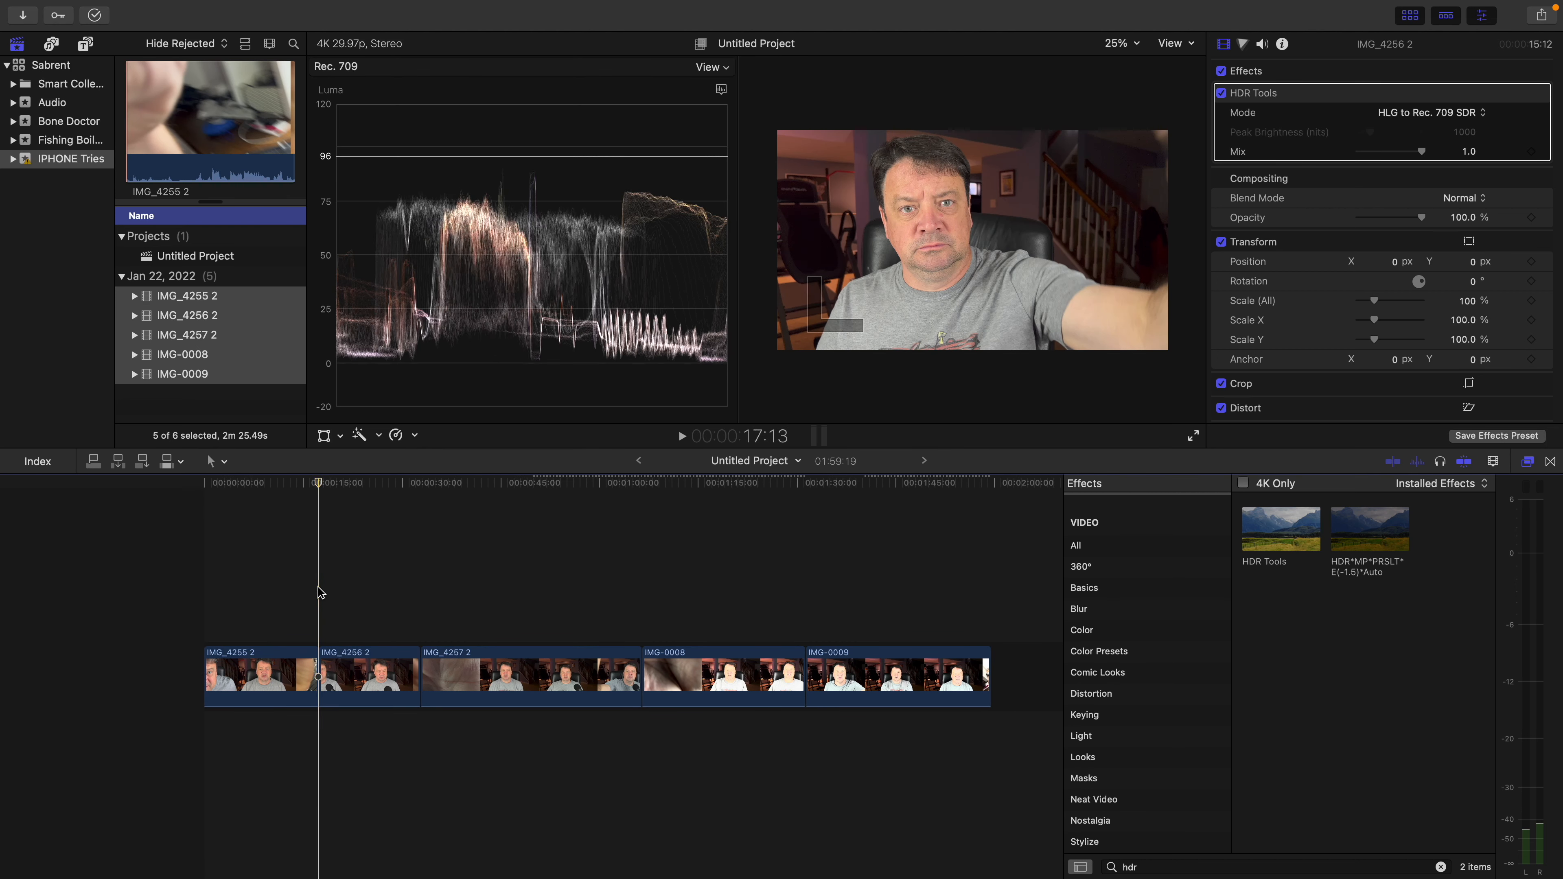
pyautogui.hotkey('alt', '[')
pyautogui.click(707, 596)
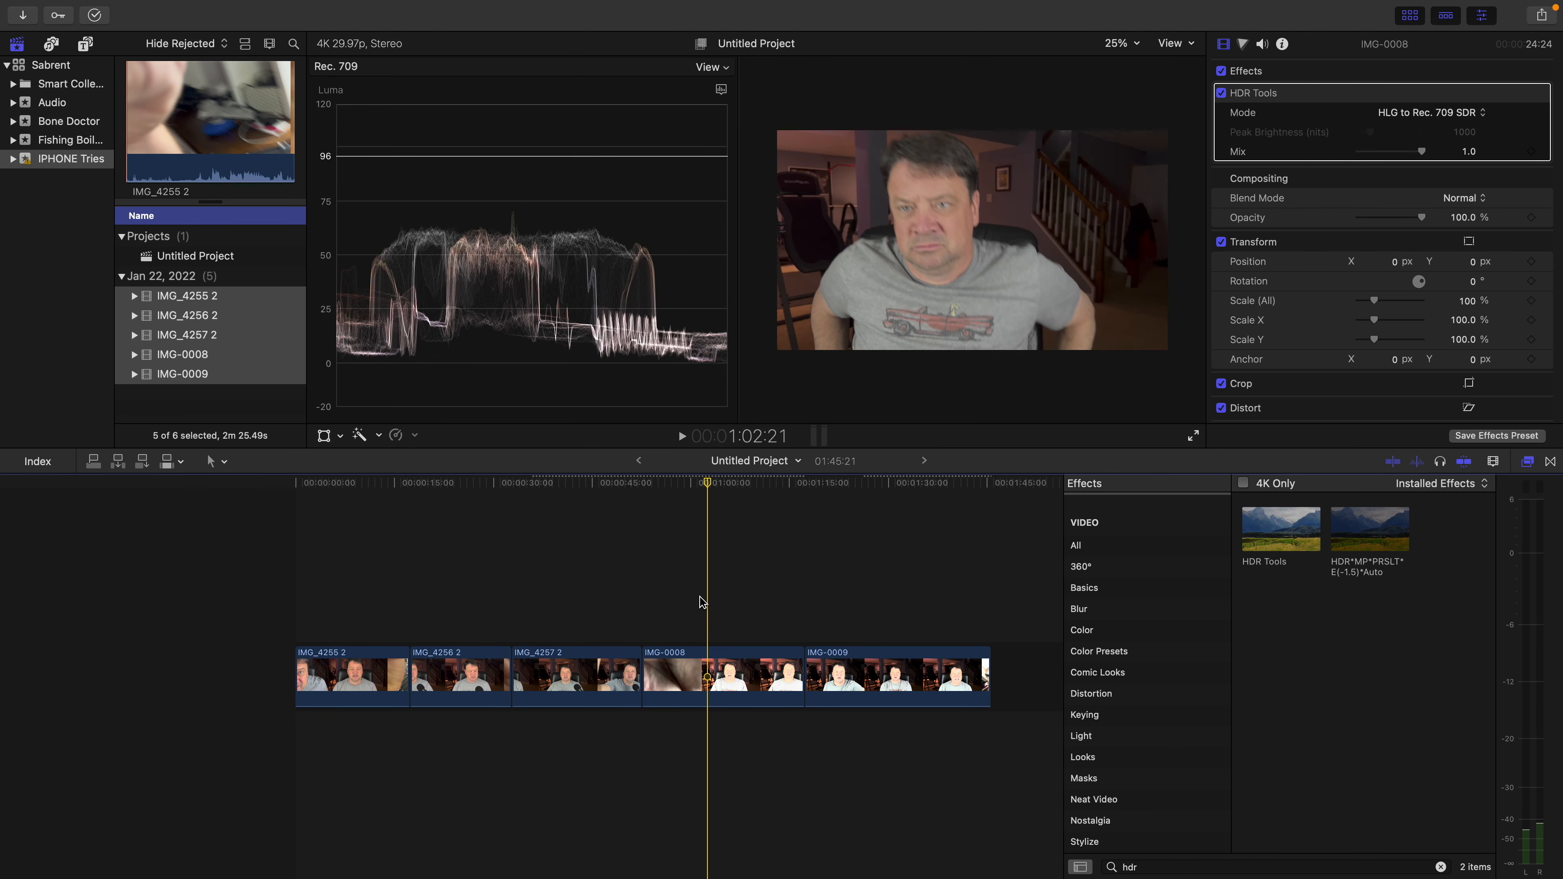
pyautogui.hotkey('alt', '[')
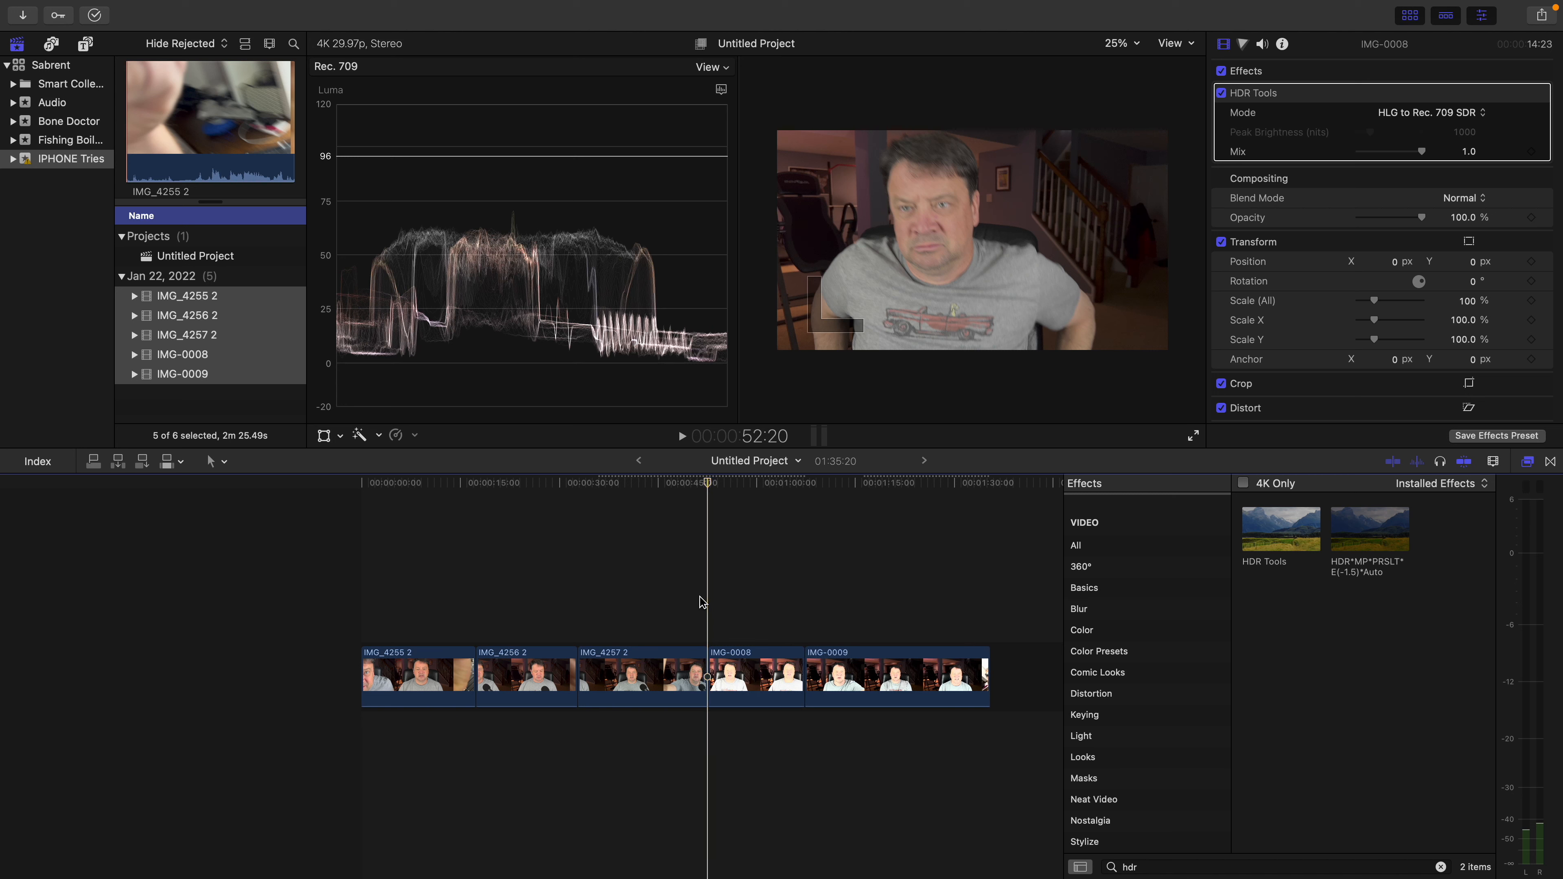
pyautogui.click(873, 590)
pyautogui.hotkey('alt', '[')
pyautogui.hotkey('shift', 'z')
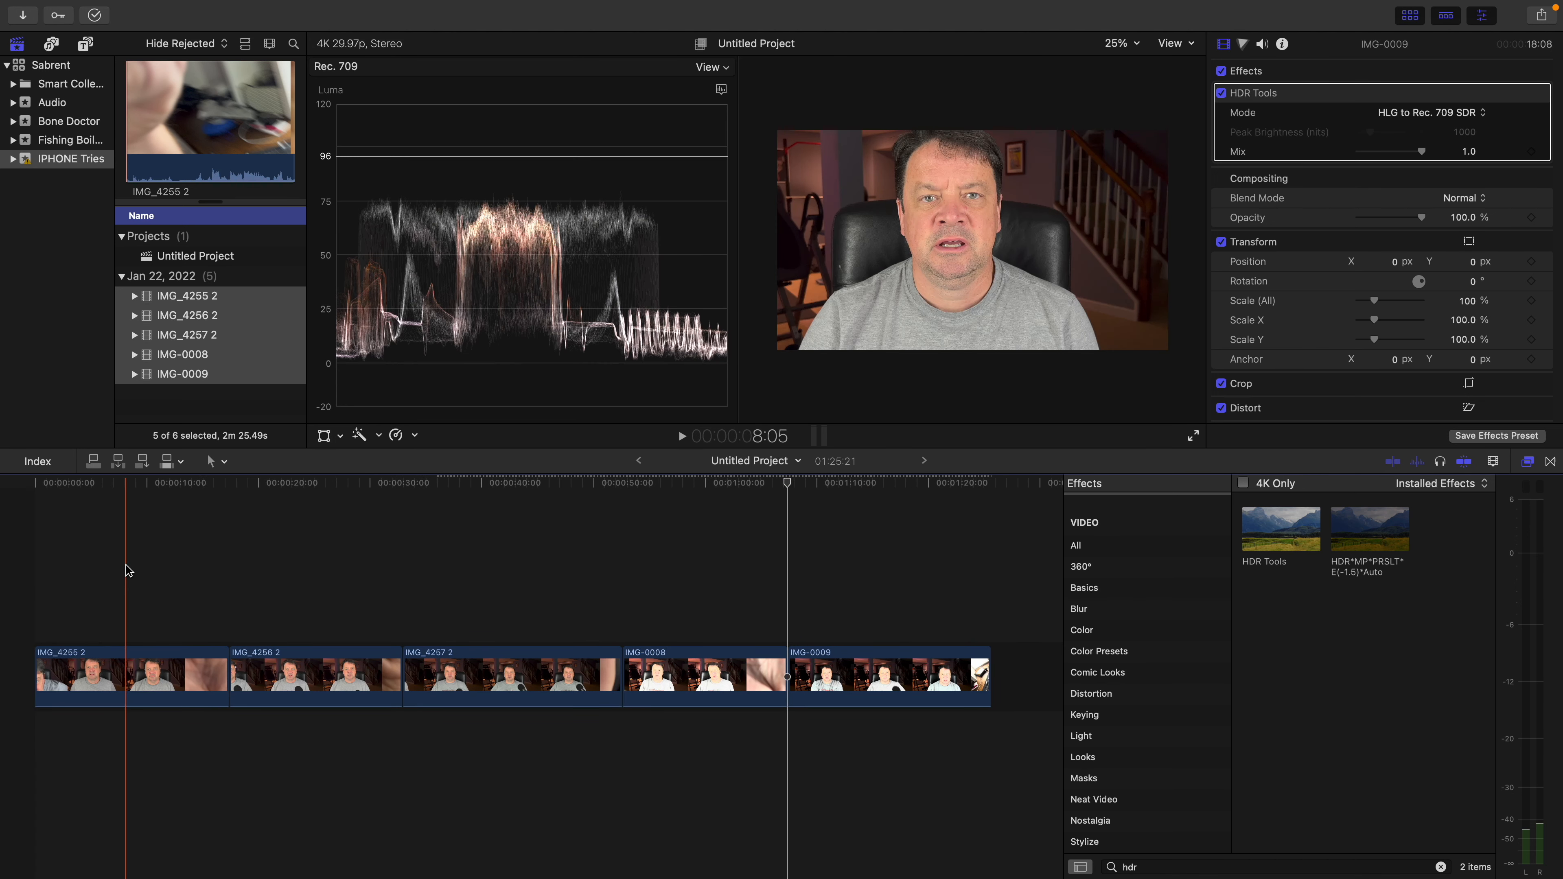
# Step: Add a Color Wheels correction to the first clip, IMG_4255 2, and preview it full screen
pyautogui.click(134, 569)
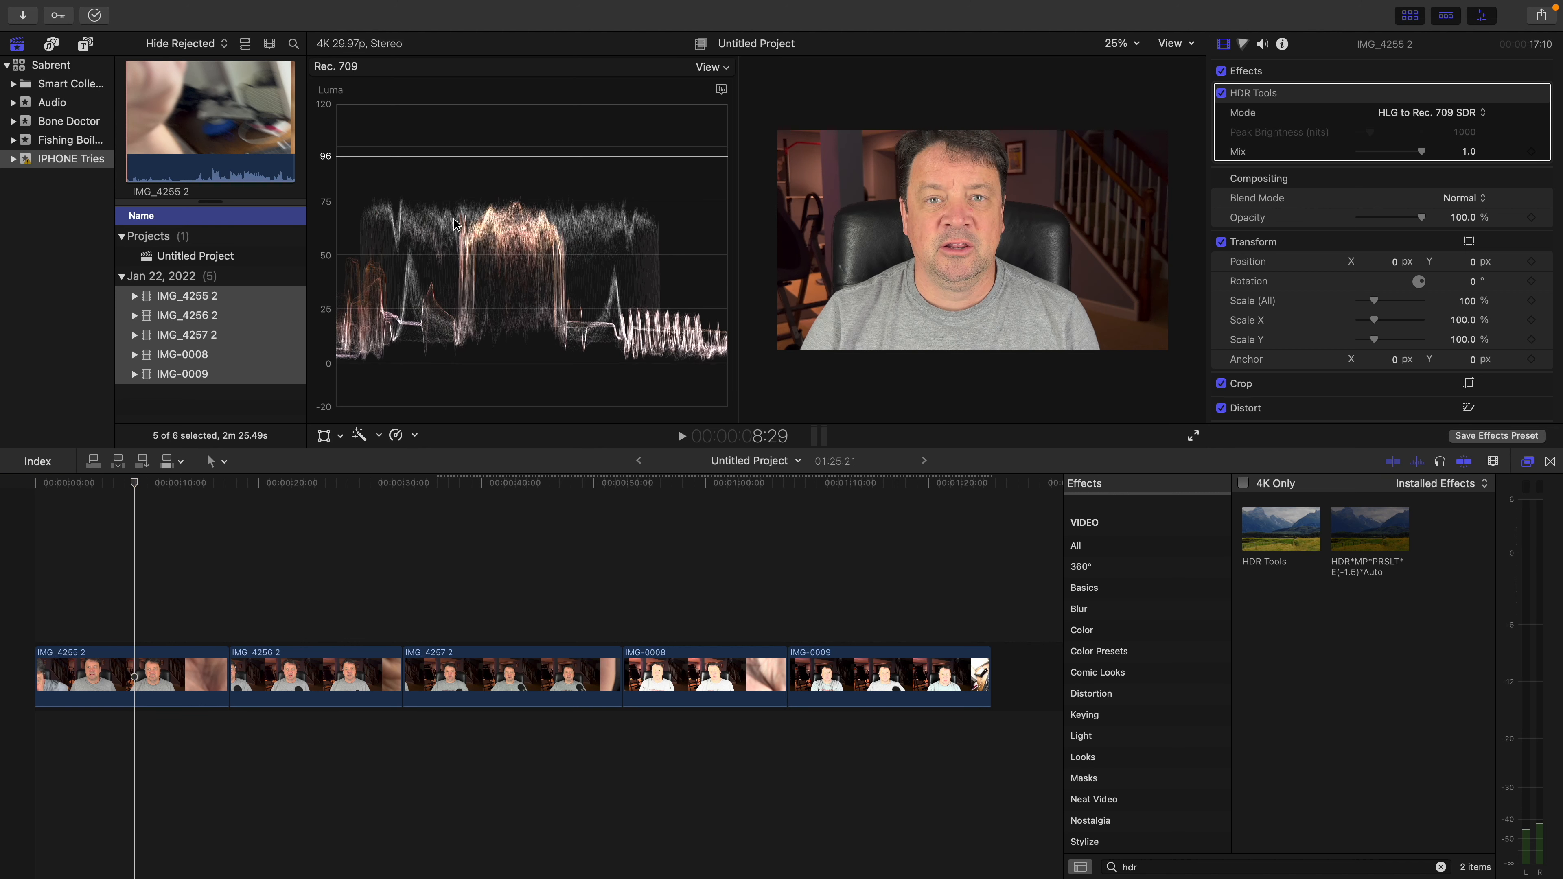
pyautogui.click(1243, 43)
pyautogui.click(1299, 70)
pyautogui.click(1304, 118)
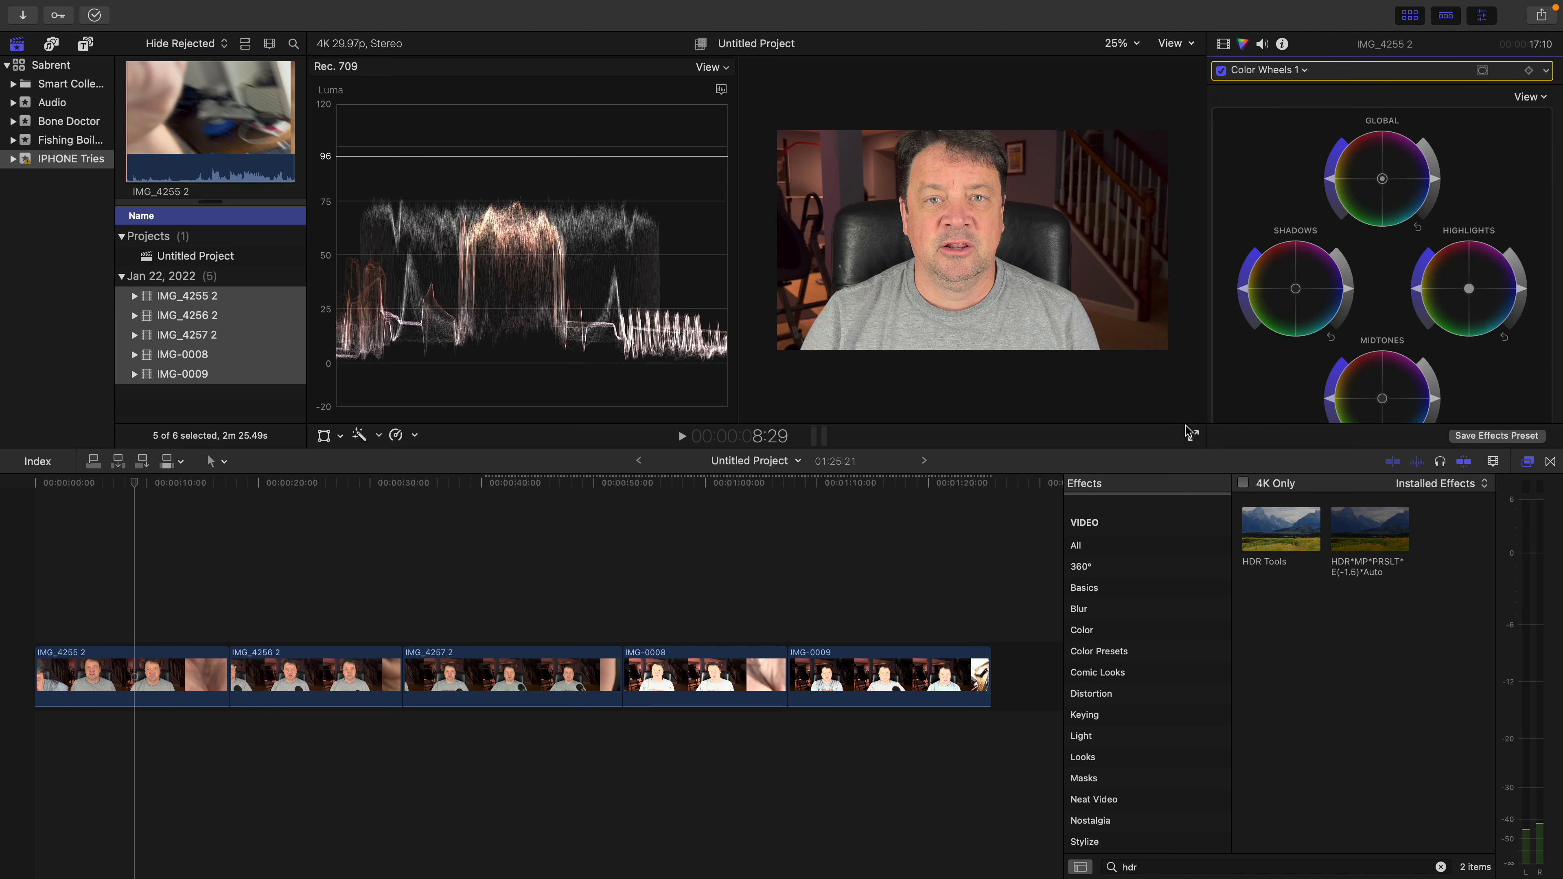
pyautogui.click(1192, 437)
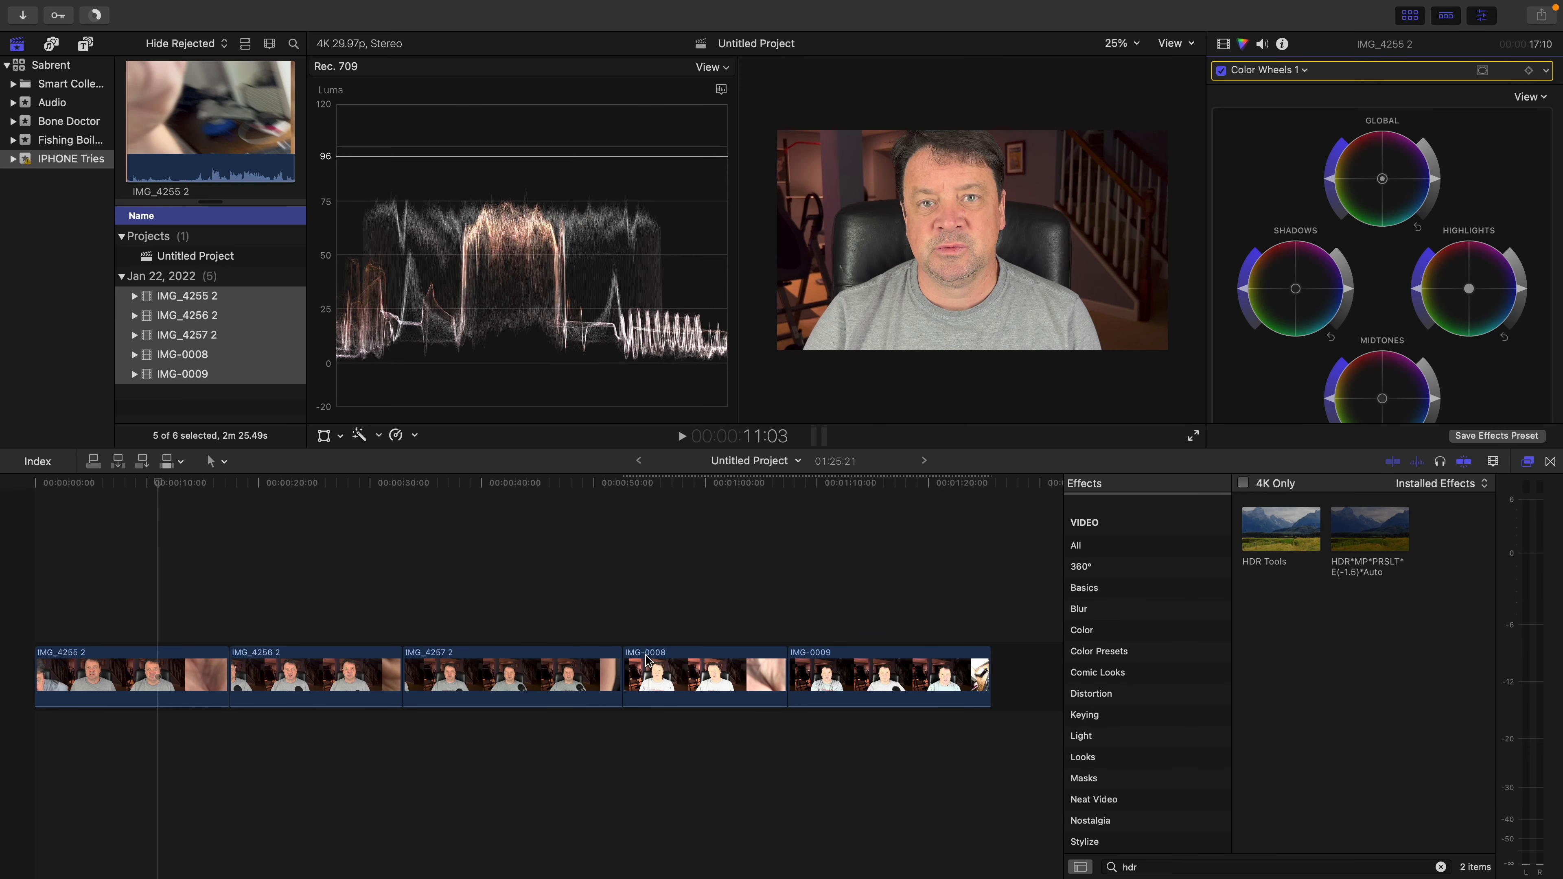
# Step: In Color Wheels for IMG_4255 2, slightly lower the Global brightness, raise the Highlights and lower the Midtones
pyautogui.click(132, 552)
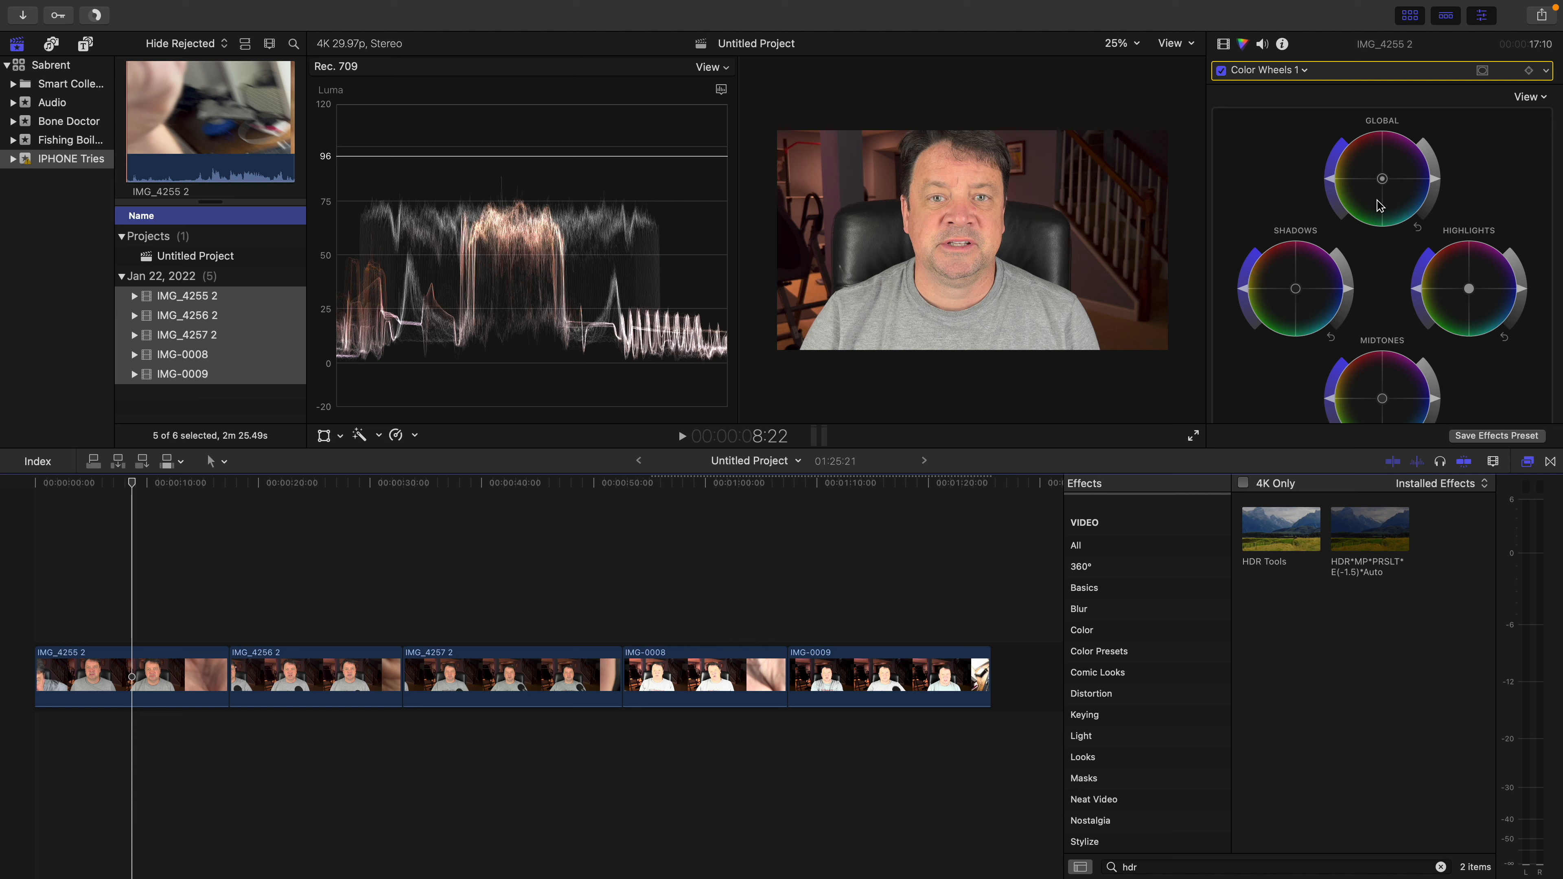
pyautogui.moveTo(1436, 185); pyautogui.dragTo(1437, 188)
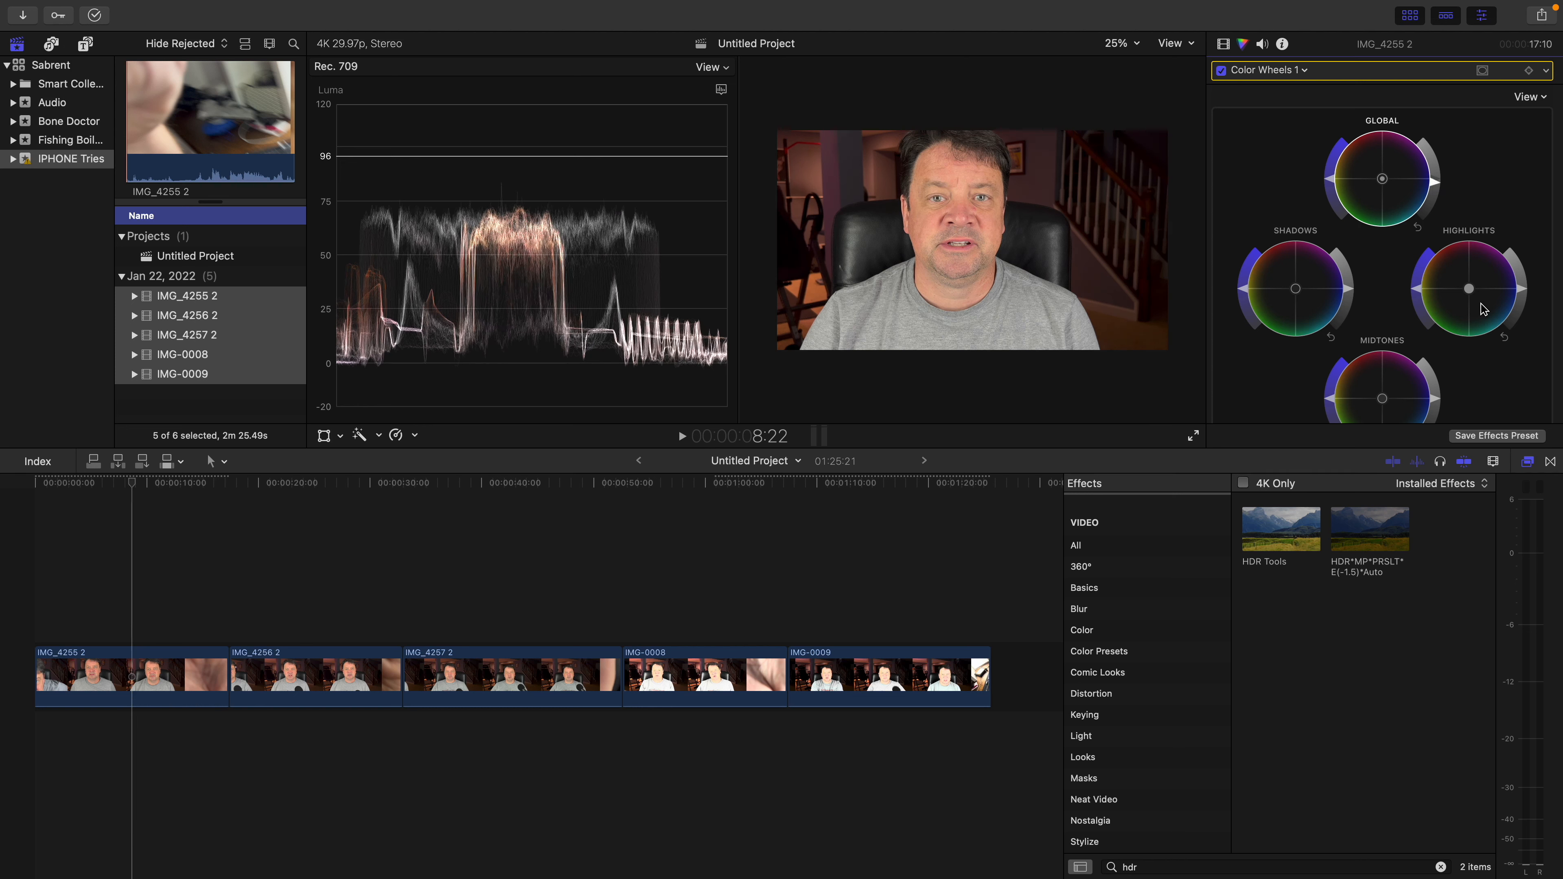
pyautogui.moveTo(1525, 298); pyautogui.dragTo(1523, 290)
pyautogui.scroll(-3, 1477, 293)
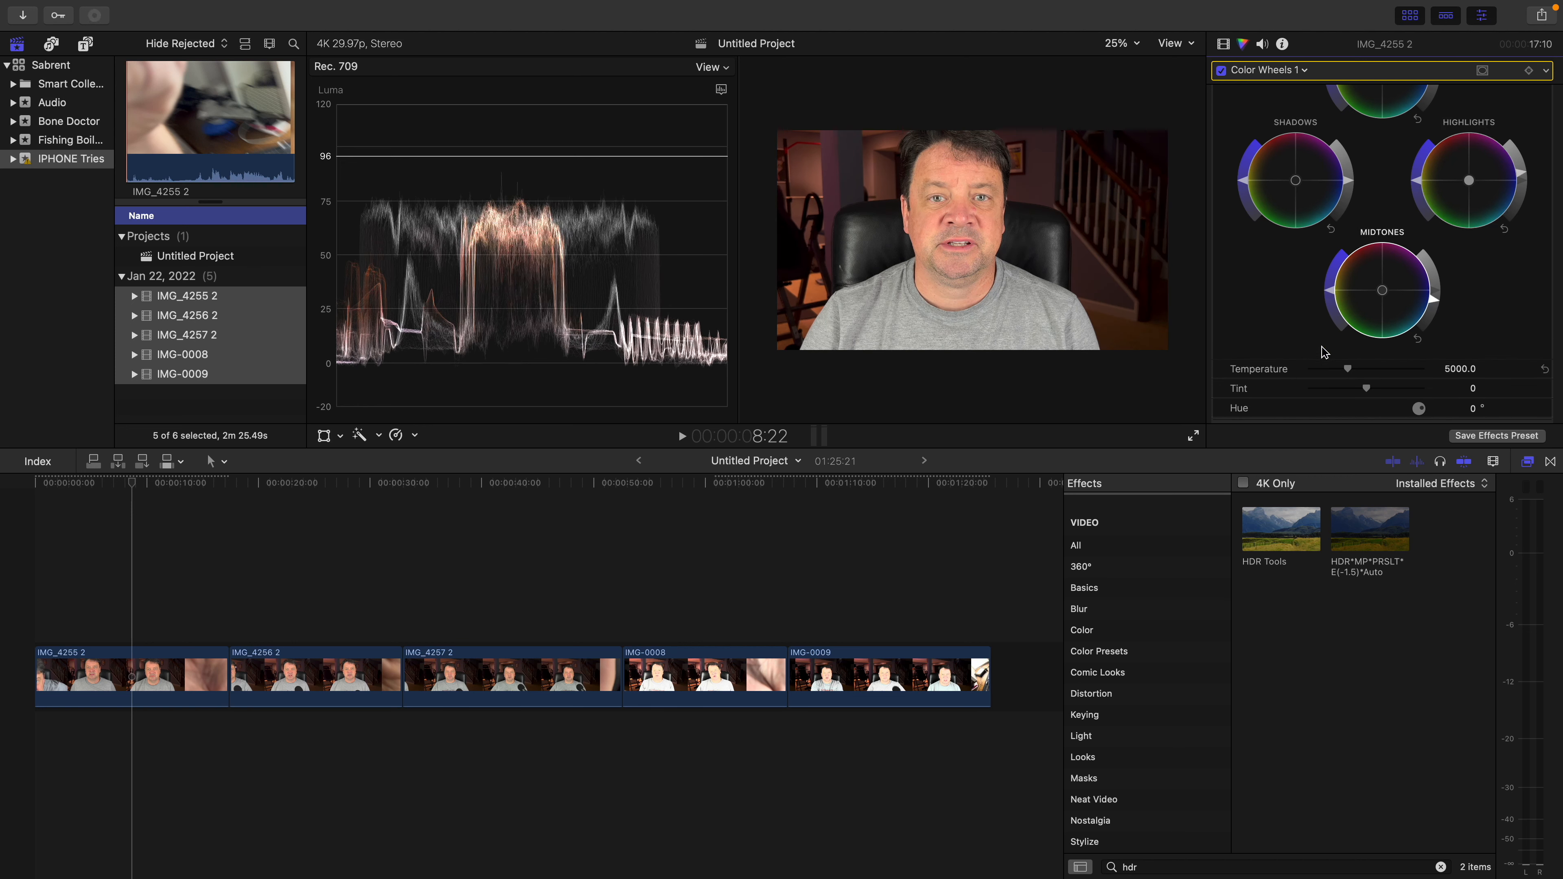
pyautogui.scroll(3, 1349, 193)
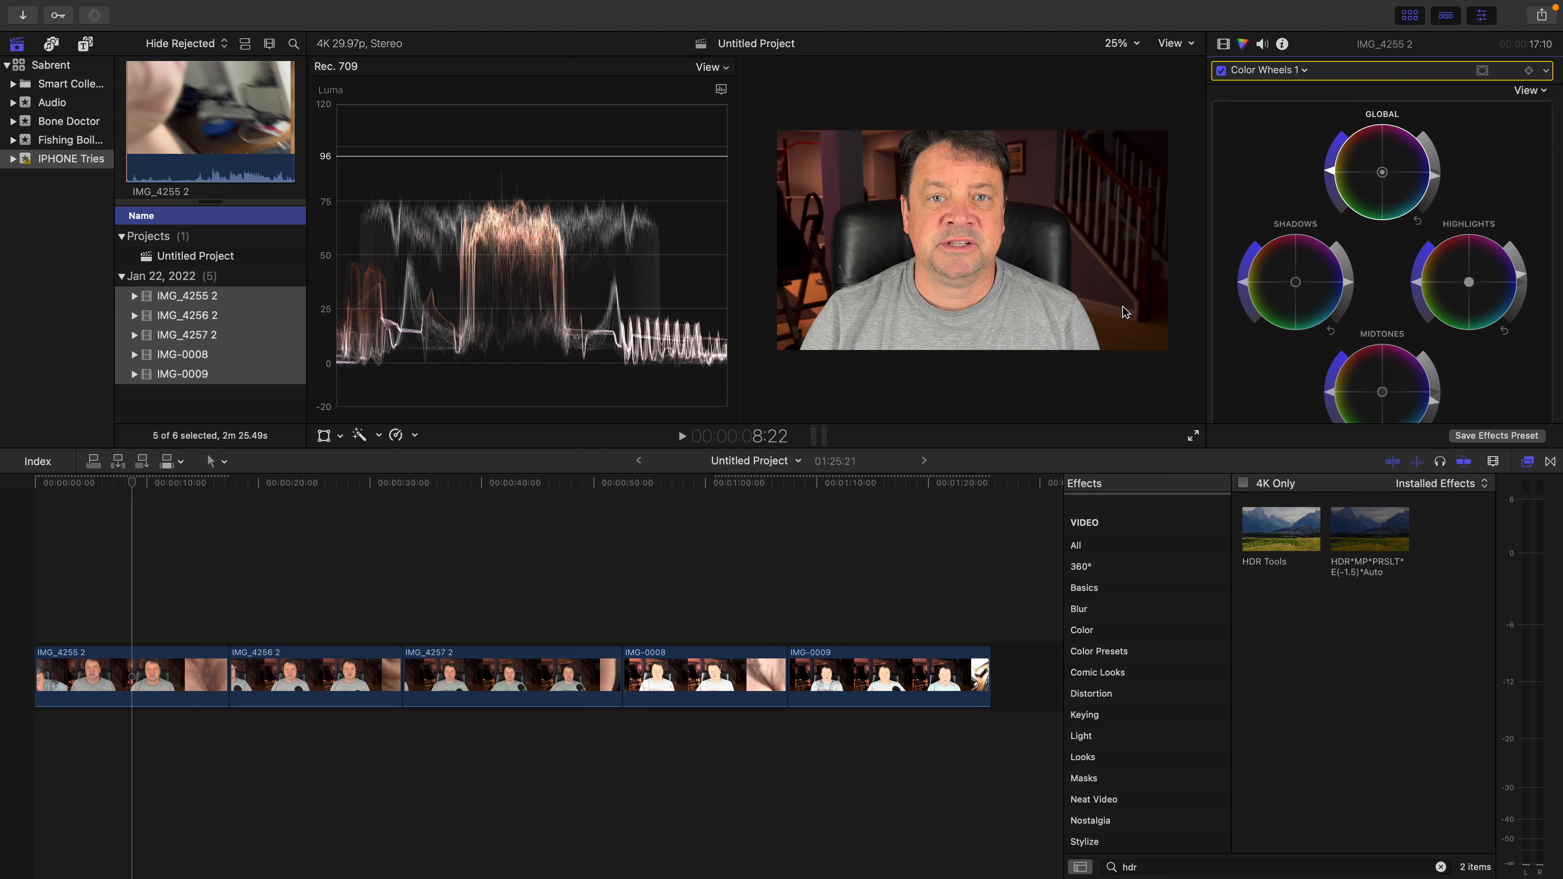
# Step: Cool the first clip by lowering the Color Wheels temperature to 4514
pyautogui.scroll(-5, 1262, 365)
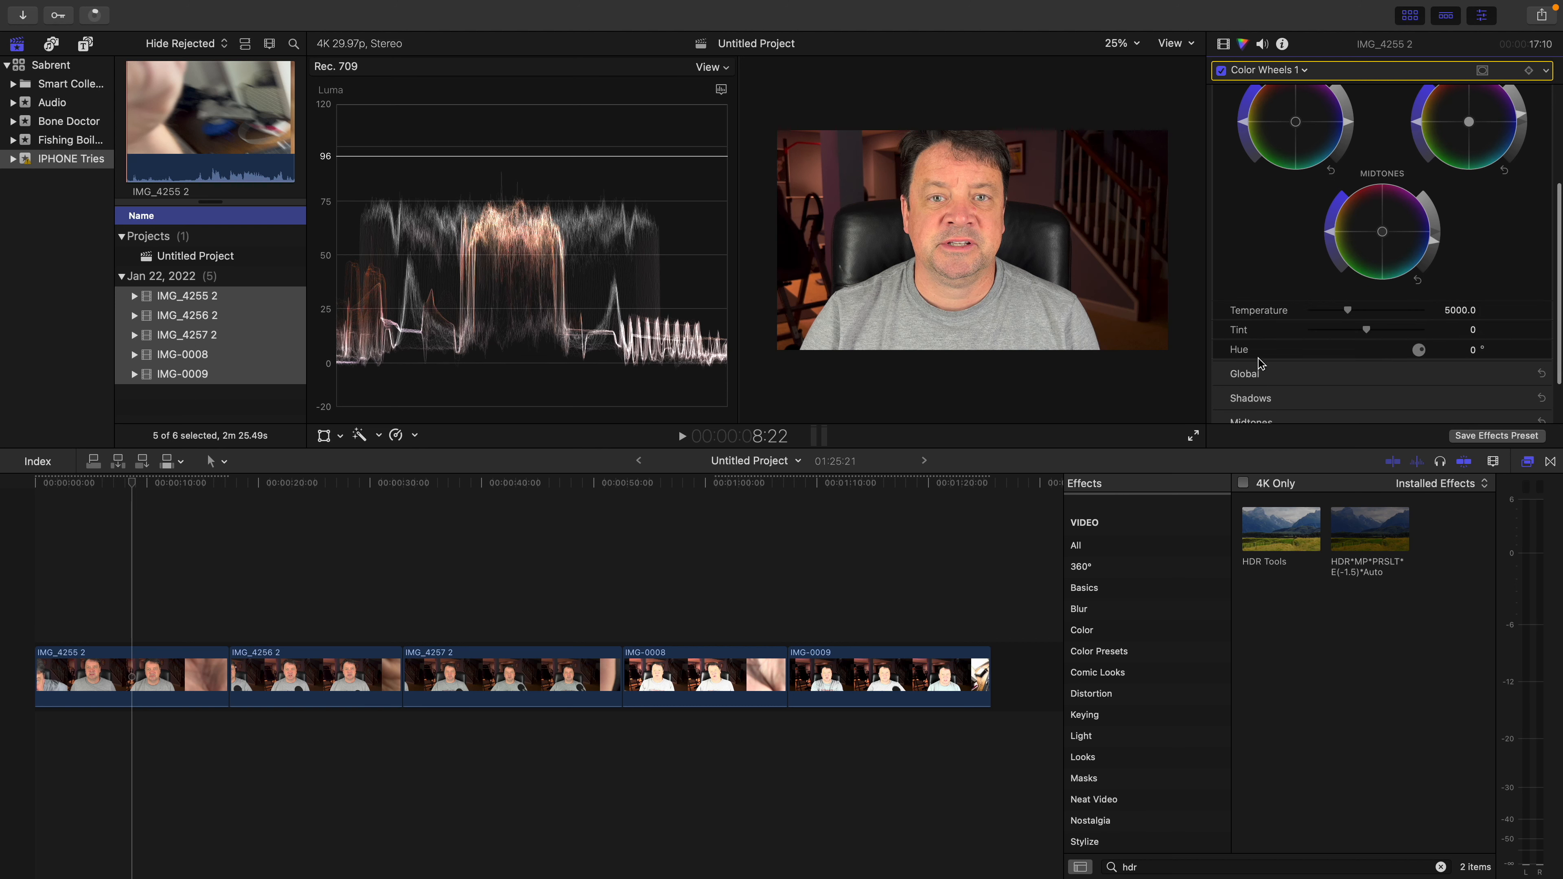
pyautogui.moveTo(1349, 311)
pyautogui.mouseDown()
pyautogui.moveTo(1367, 314)
pyautogui.moveTo(1343, 319)
pyautogui.mouseUp()
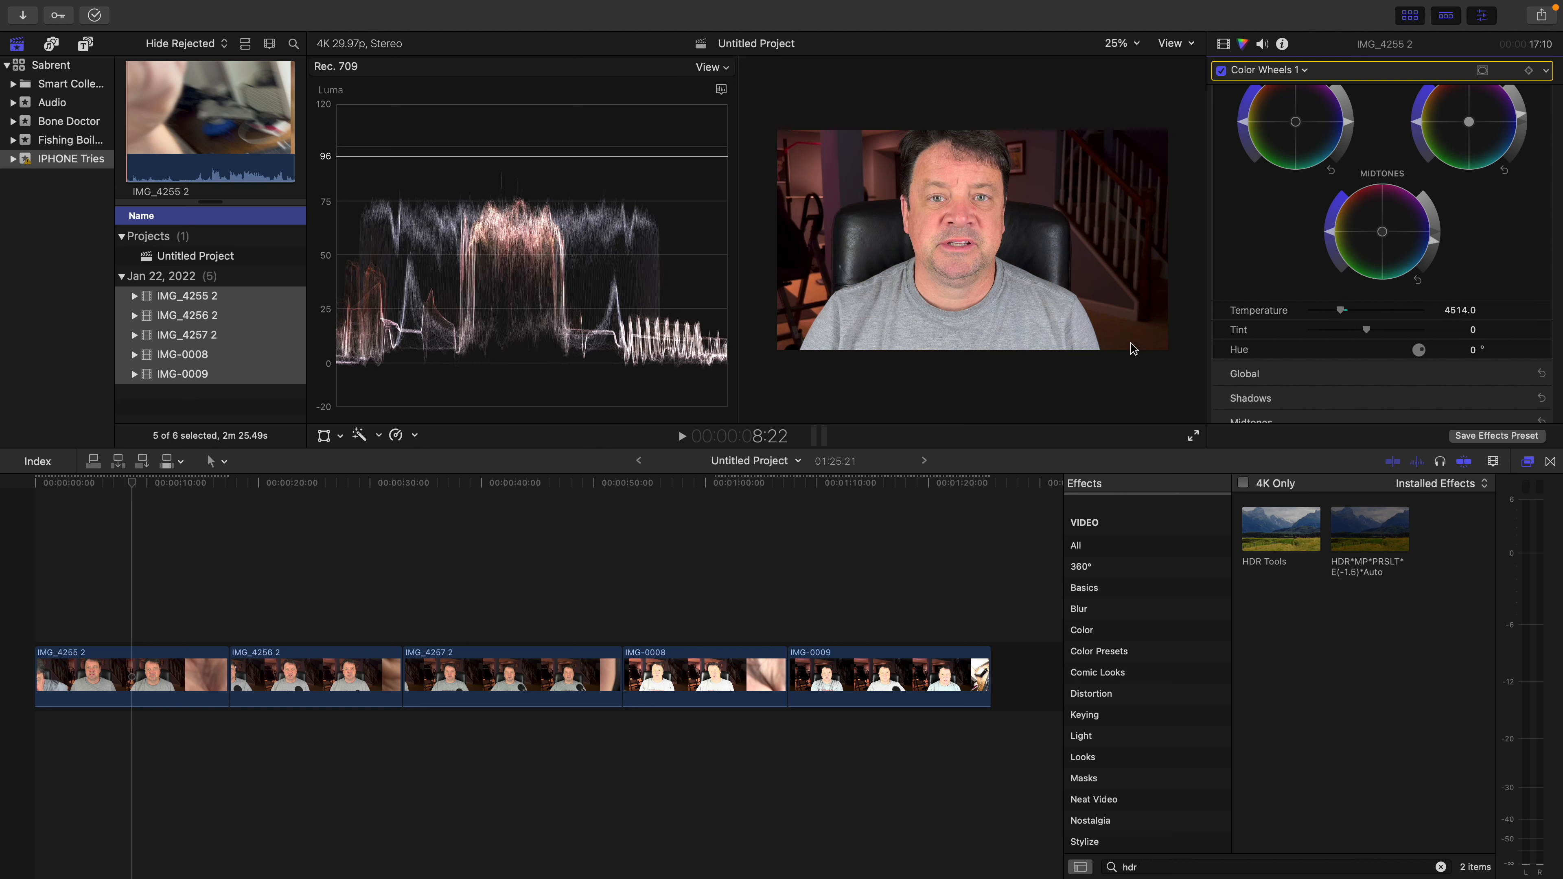
pyautogui.scroll(5, 1259, 97)
# Step: Compare the first clip with the Color Wheels correction off and on, and review it in full-screen playback
pyautogui.click(1223, 70)
pyautogui.click(1222, 70)
pyautogui.click(1223, 70)
pyautogui.click(1223, 70)
pyautogui.click(1222, 70)
pyautogui.click(1222, 70)
pyautogui.press('shift+cmd+f')
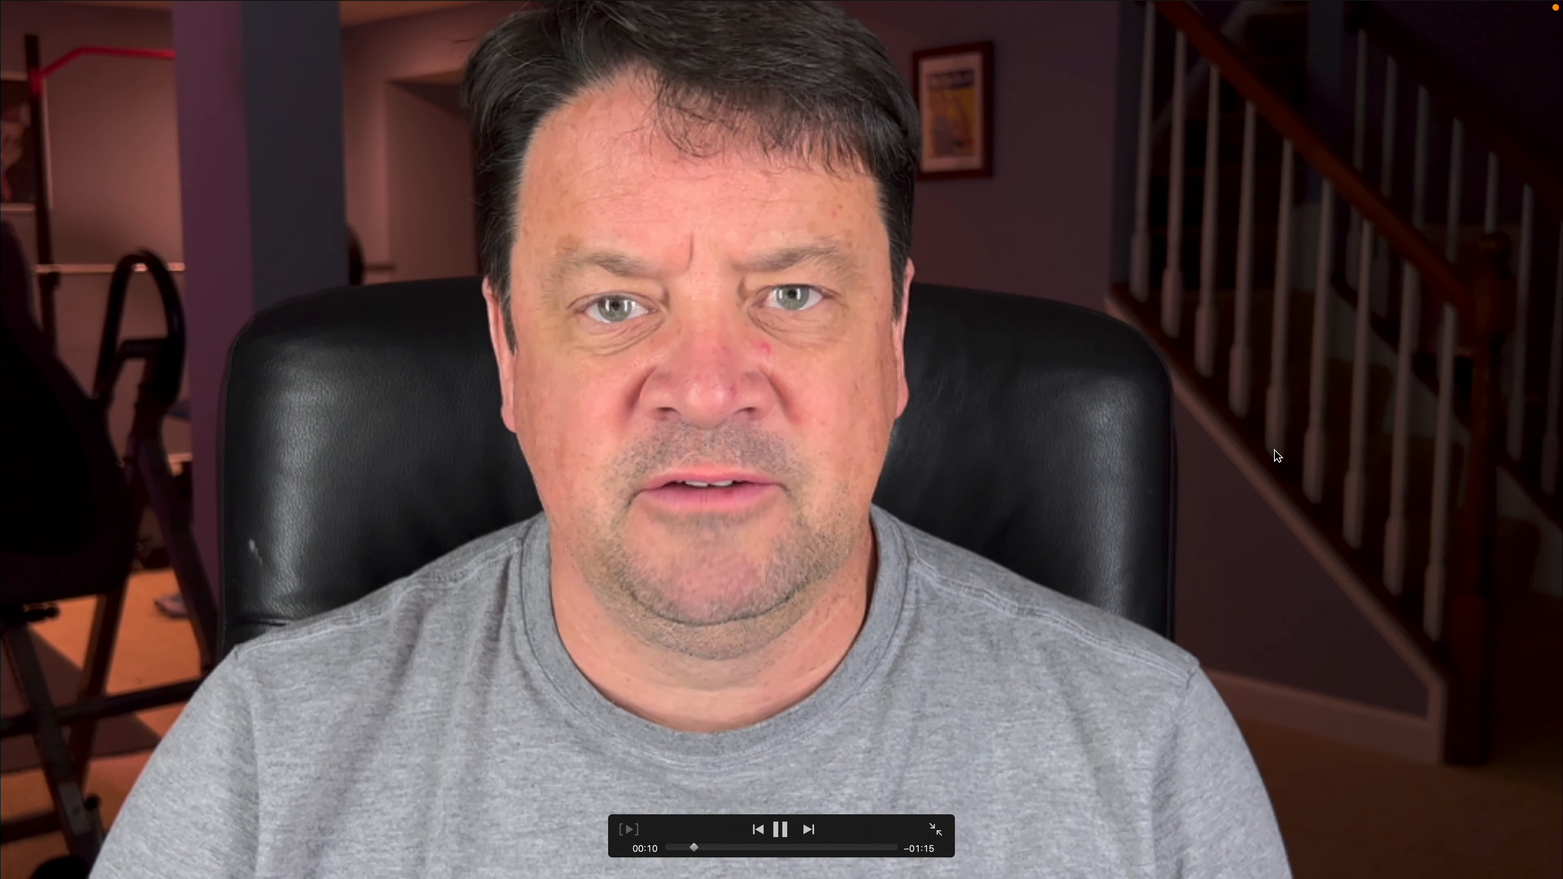
pyautogui.press('space')
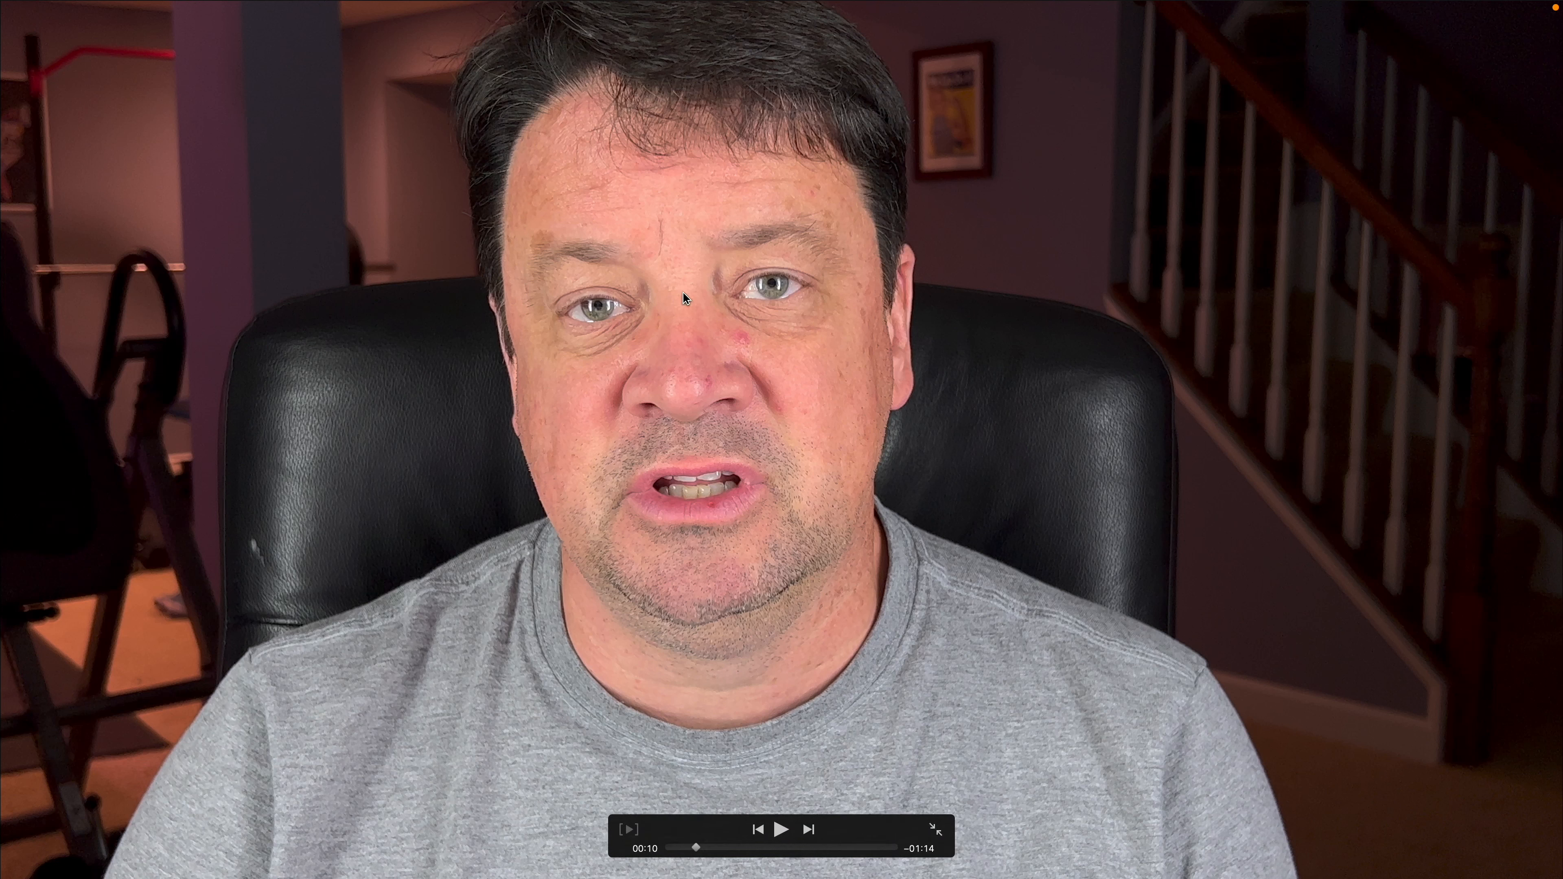
pyautogui.press('Escape')
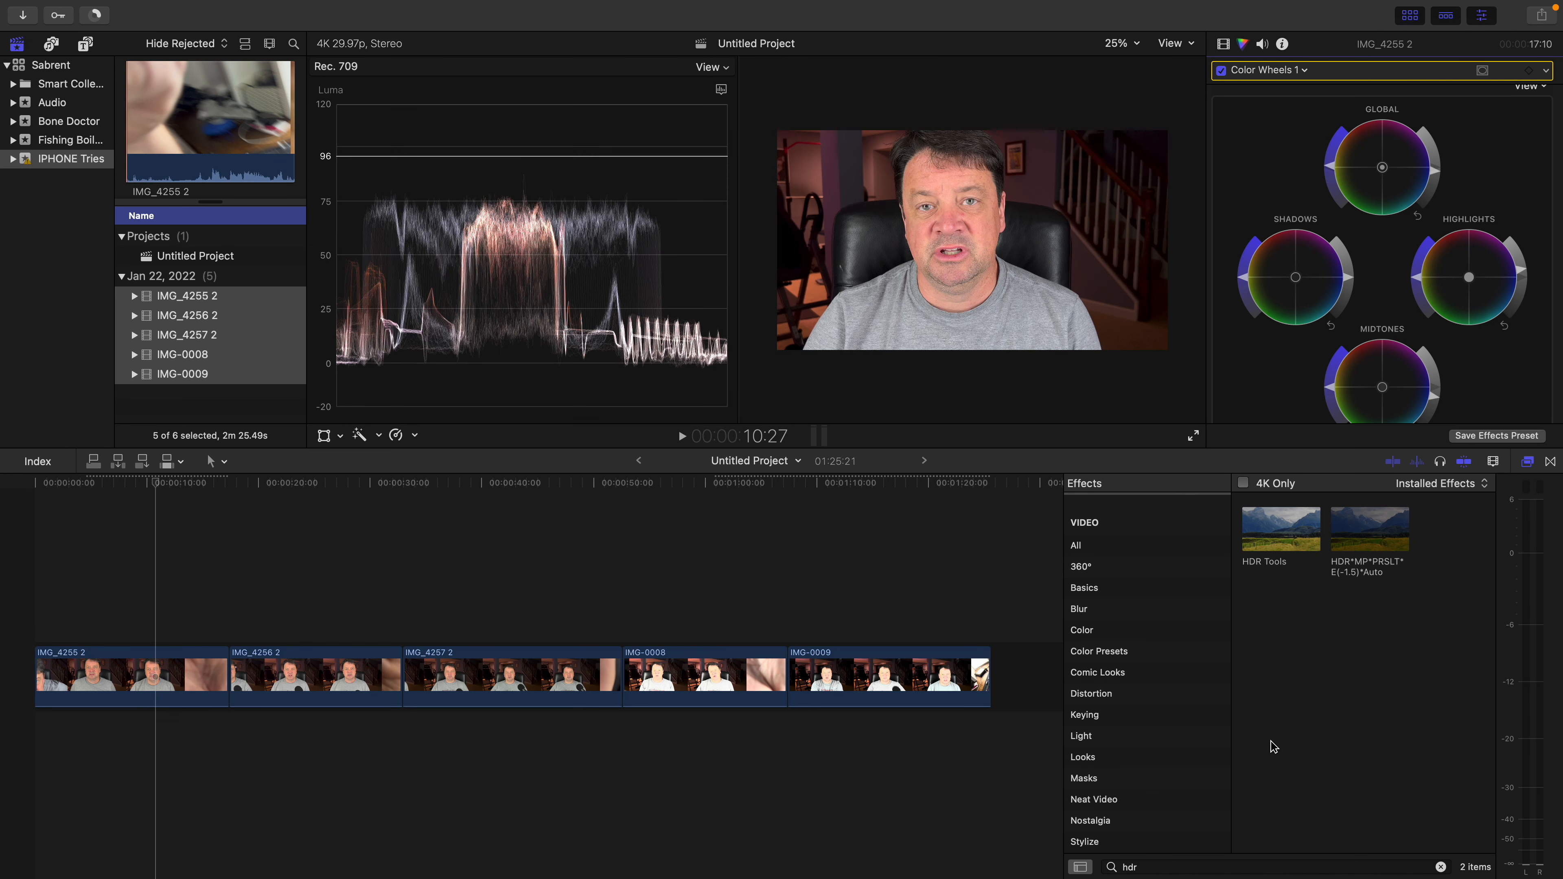
# Step: Find the Gaussian blur effect by searching "gaus" and apply it to the first clip, IMG_4255 2
pyautogui.click(1145, 868)
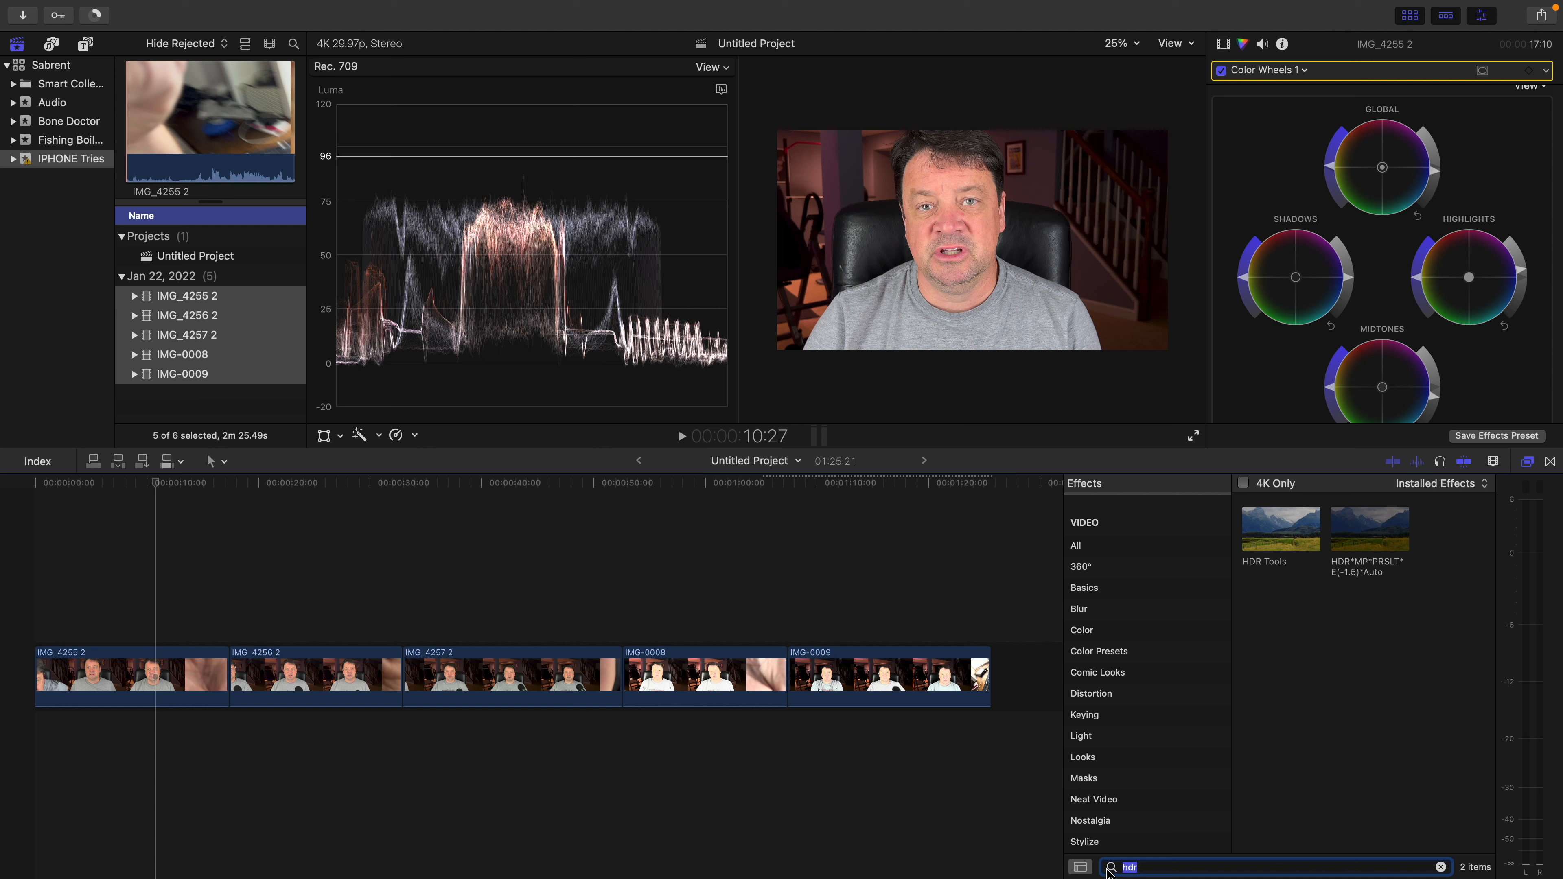
pyautogui.write('gaus')
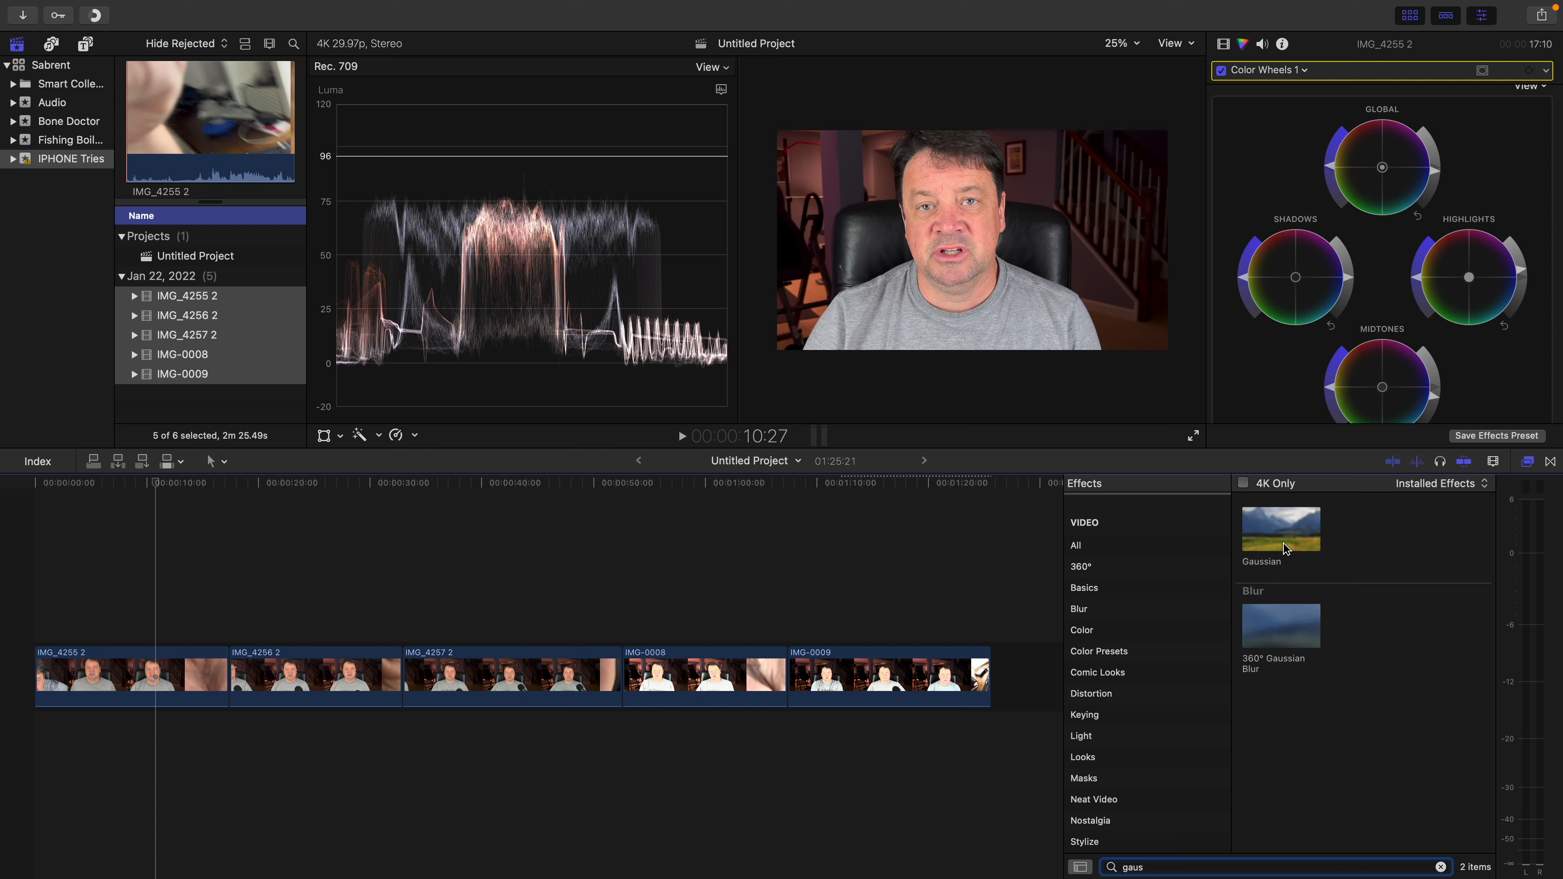
pyautogui.moveTo(1286, 548); pyautogui.dragTo(170, 674)
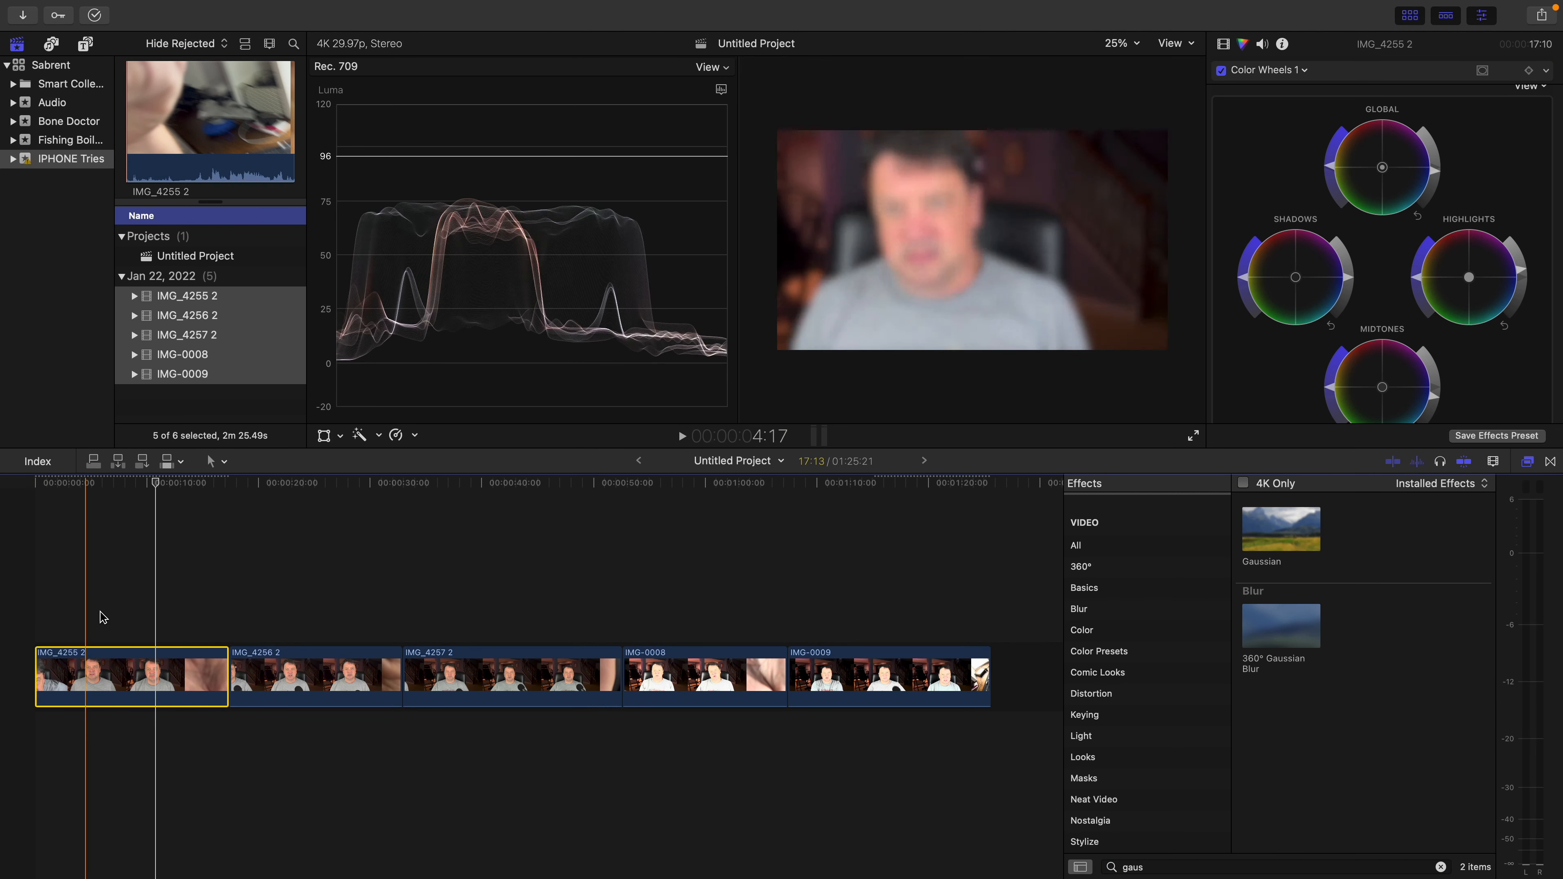
pyautogui.click(115, 591)
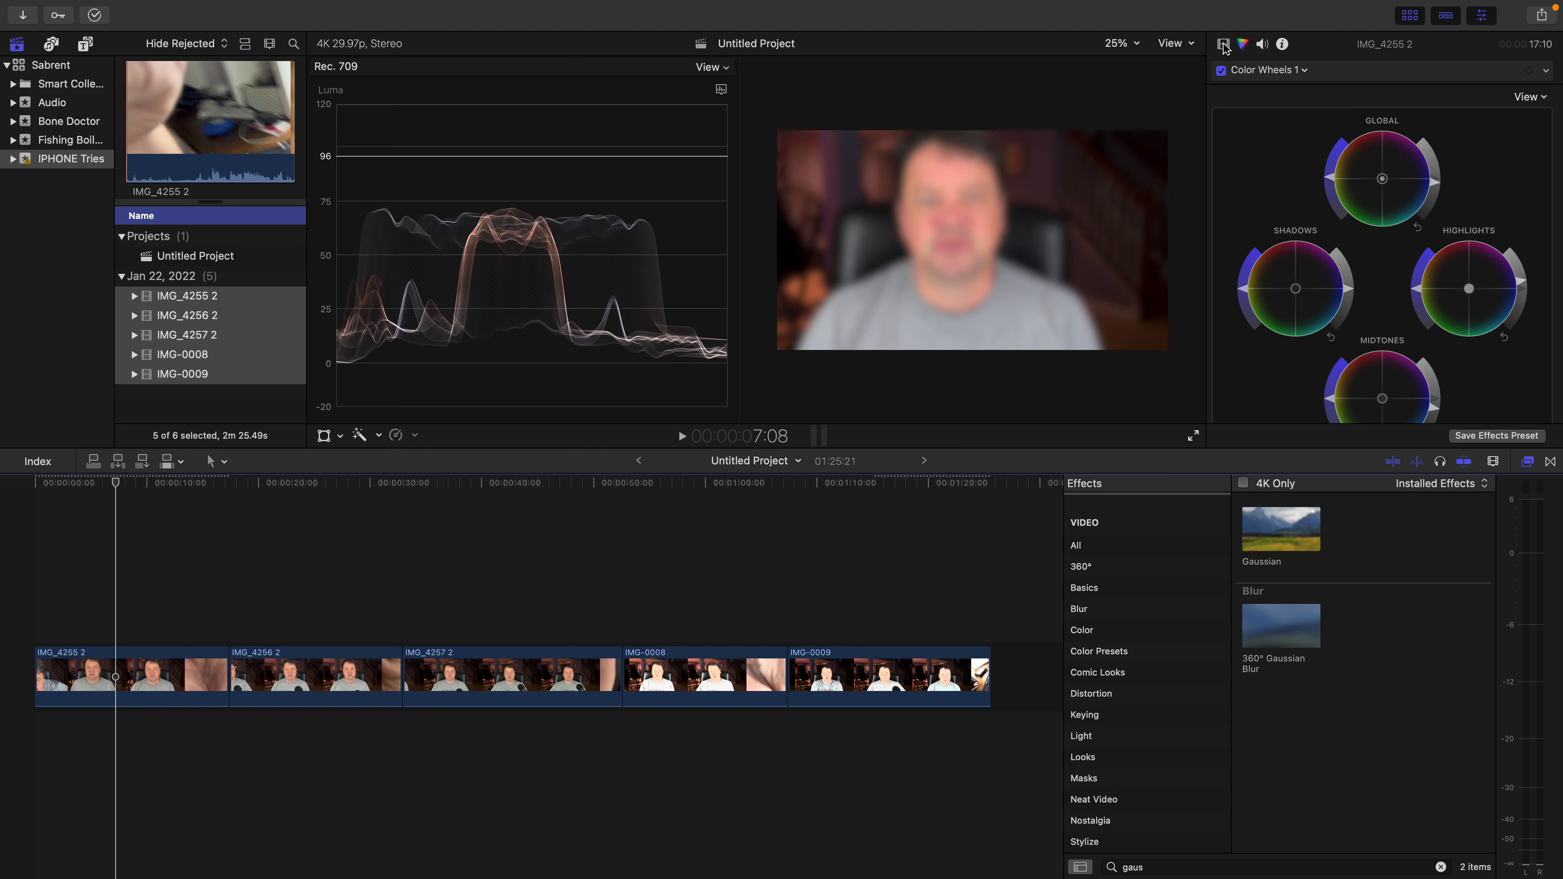
# Step: Set the Gaussian blur's Amount to 1 on the first clip, IMG_4255 2
pyautogui.click(1223, 44)
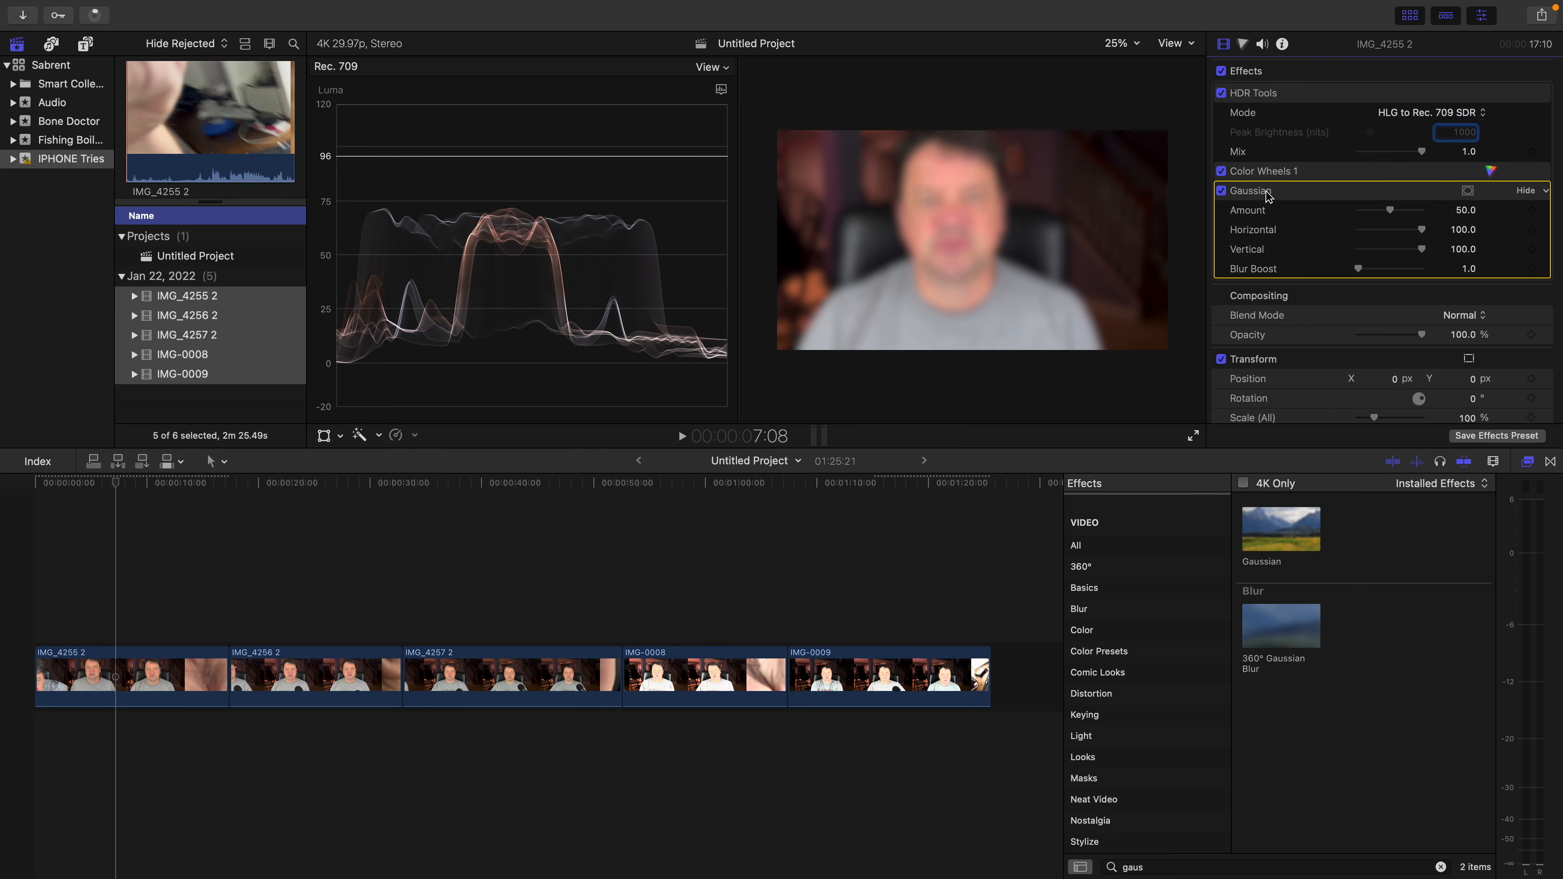
pyautogui.click(1465, 211)
pyautogui.write('1')
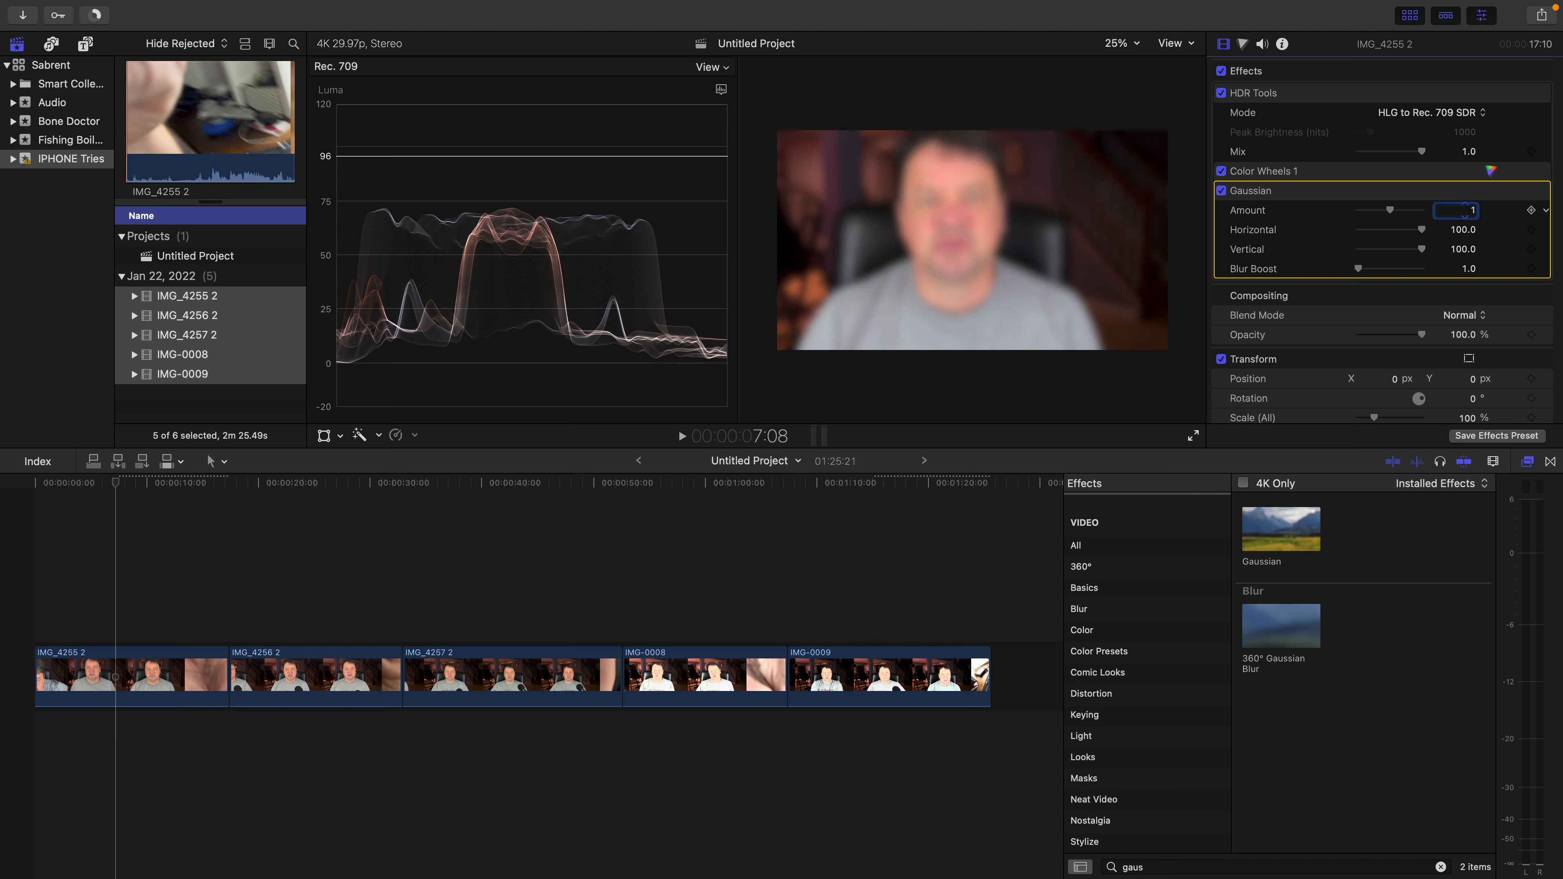
pyautogui.press('Return')
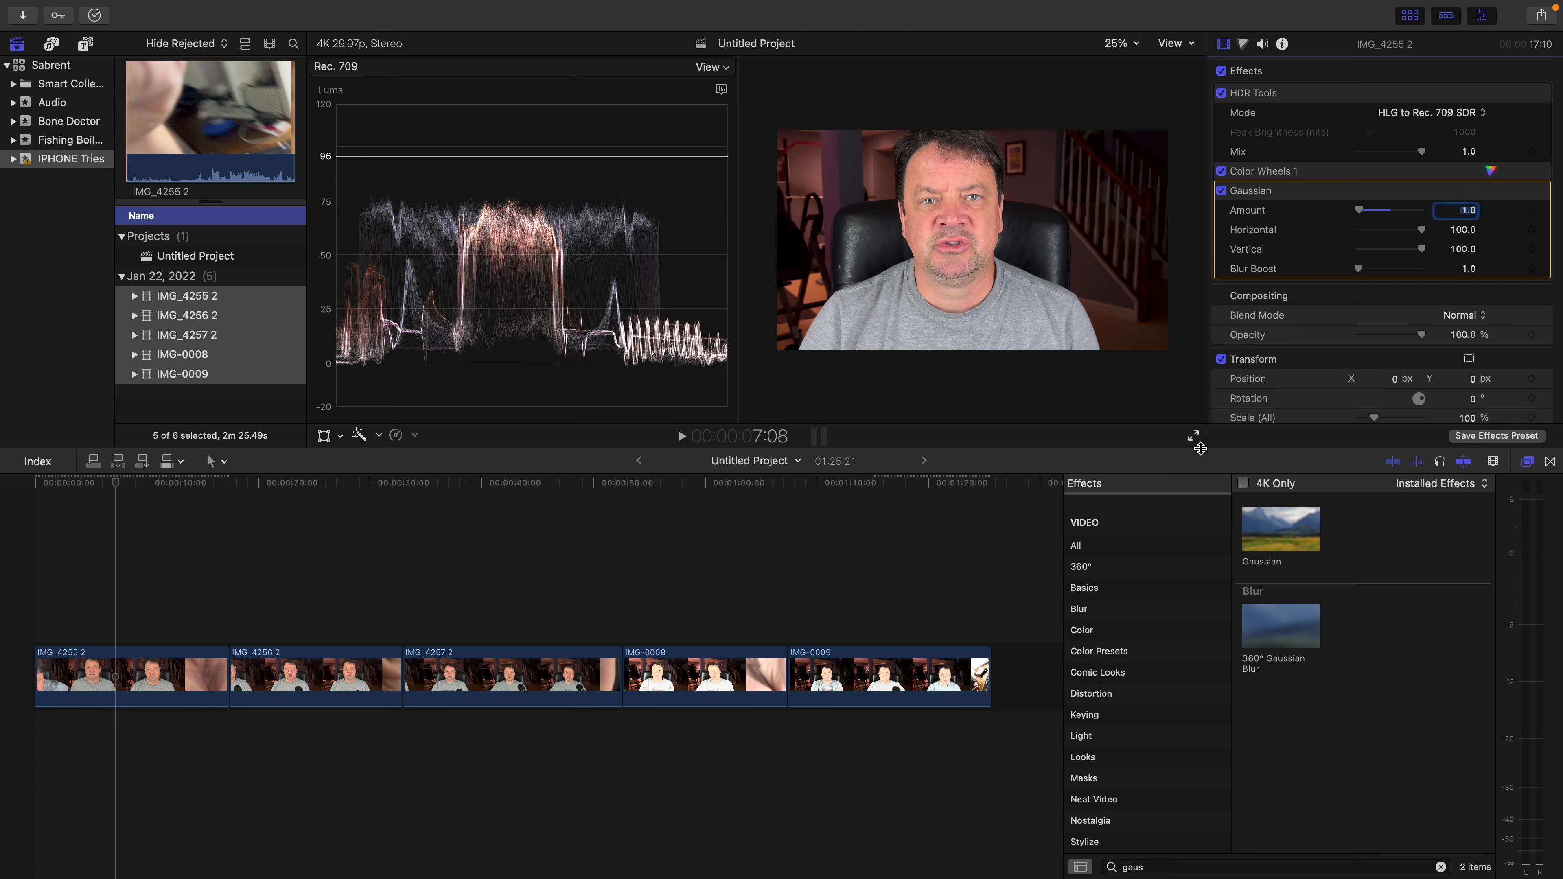
# Step: Review the slightly blurred first clip in full-screen playback
pyautogui.click(1193, 437)
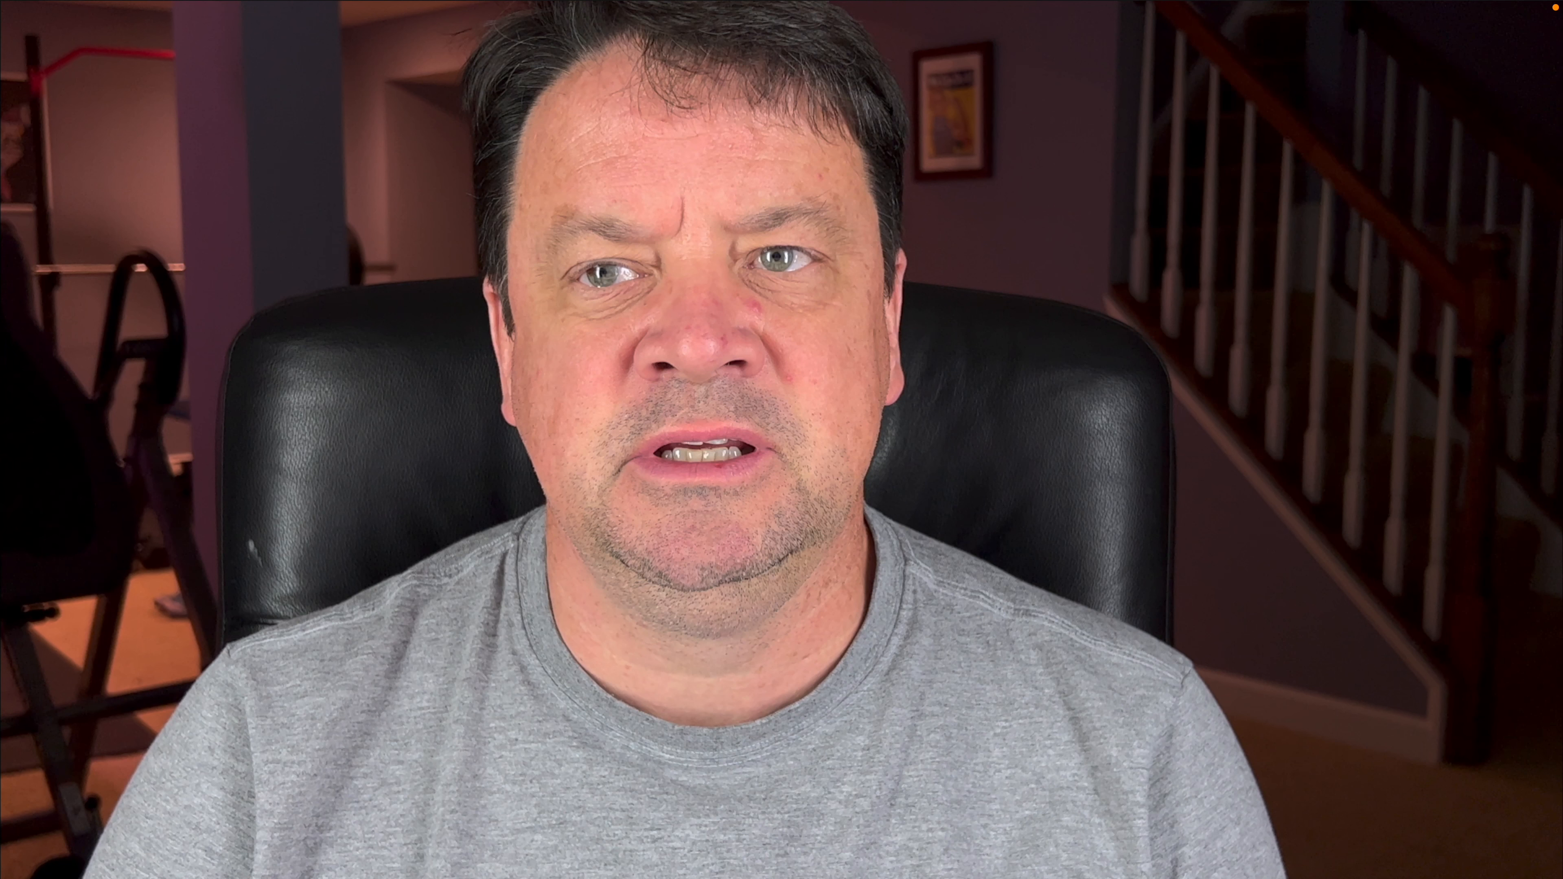
pyautogui.moveTo(1031, 247)
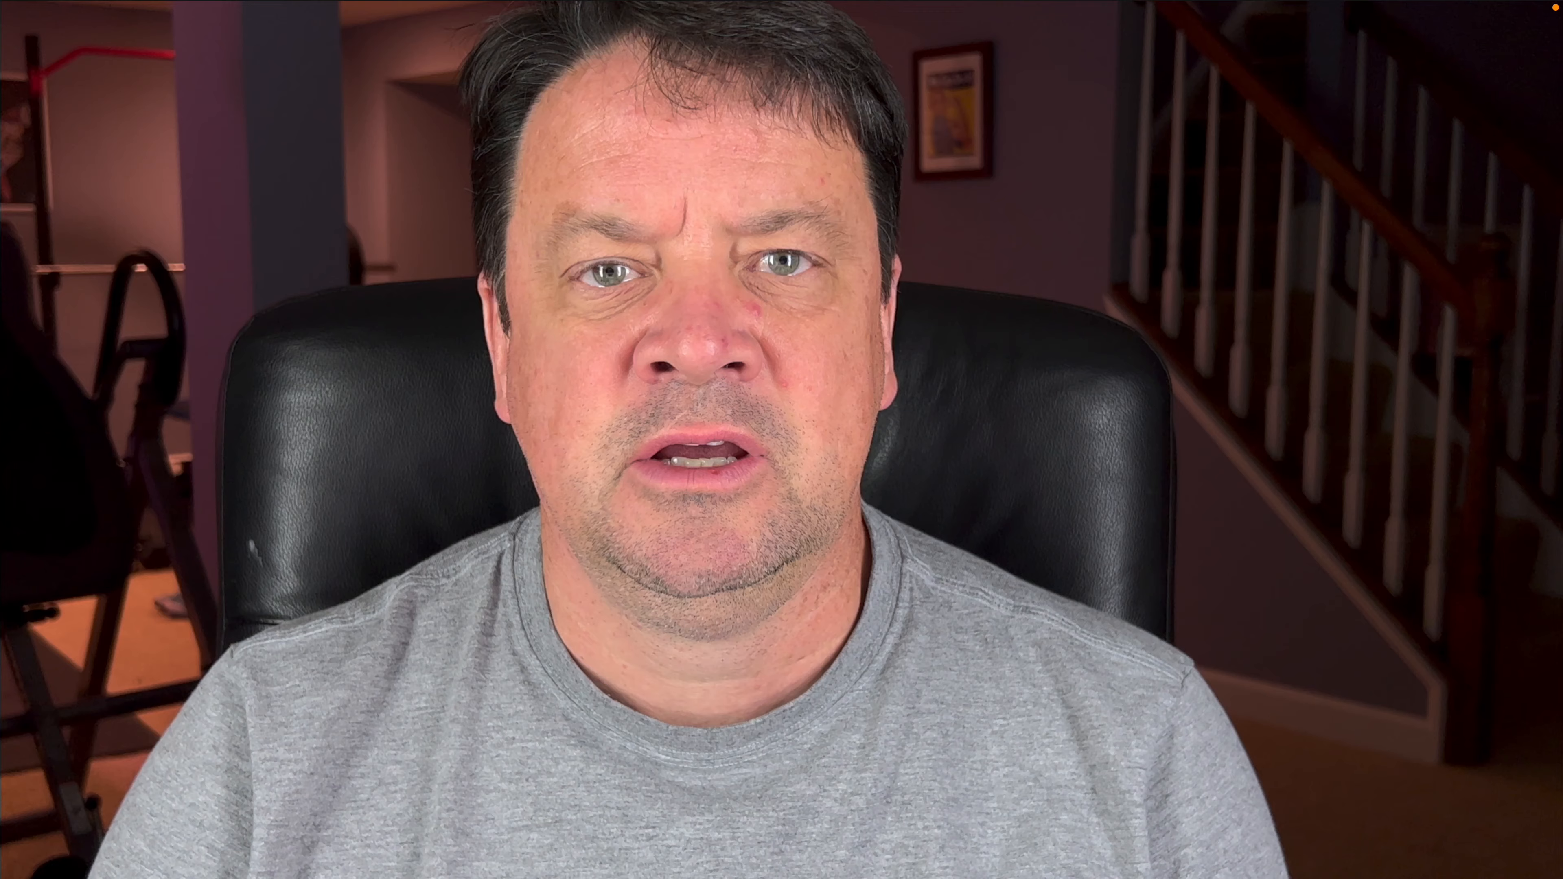
pyautogui.press('Escape')
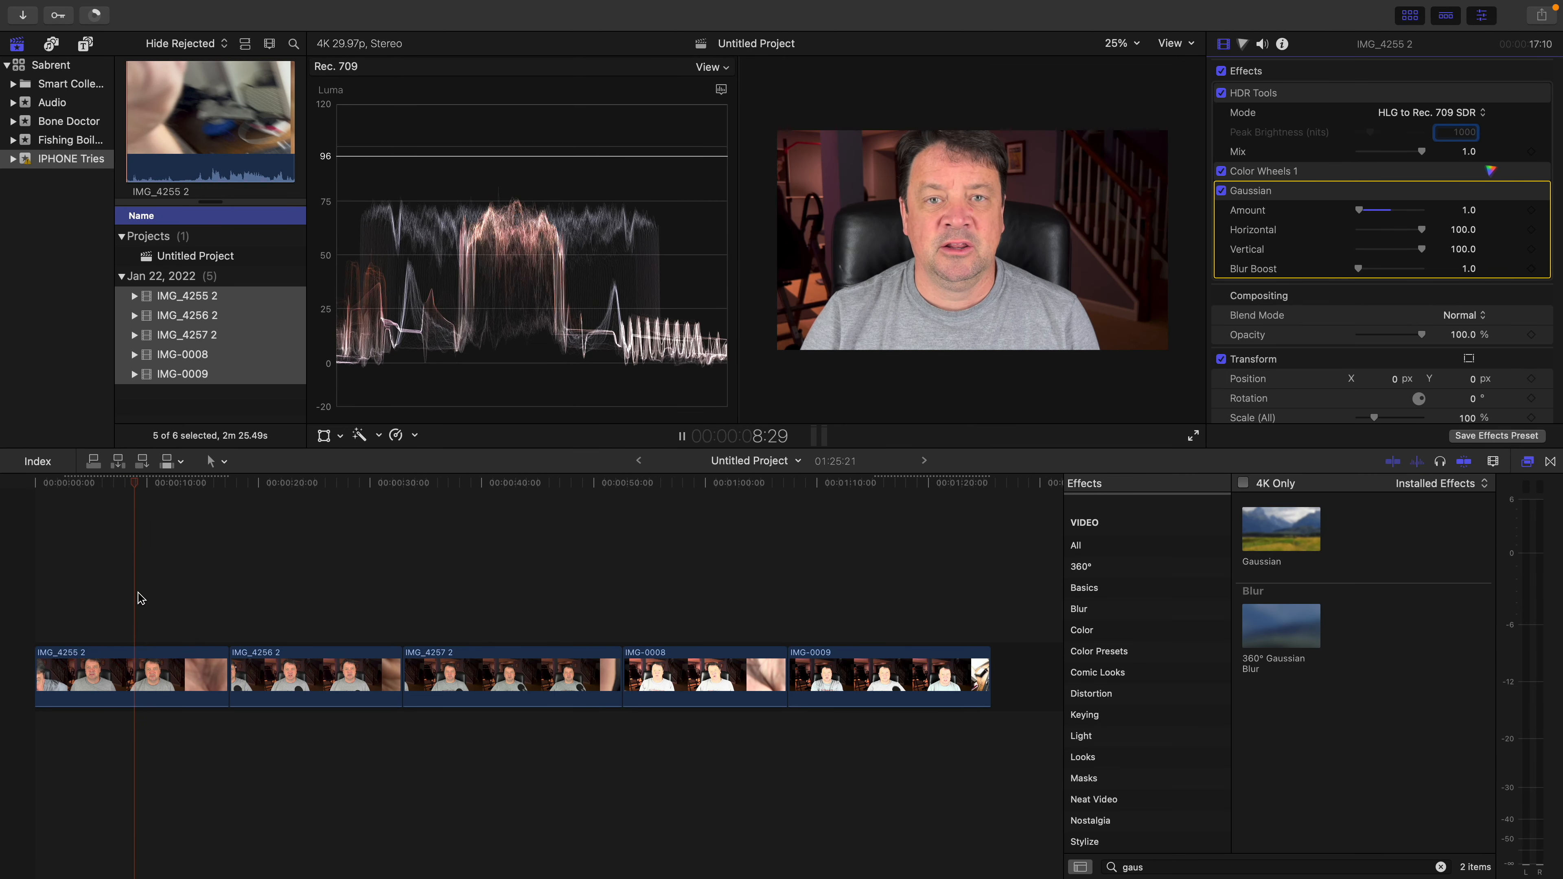
pyautogui.click(137, 607)
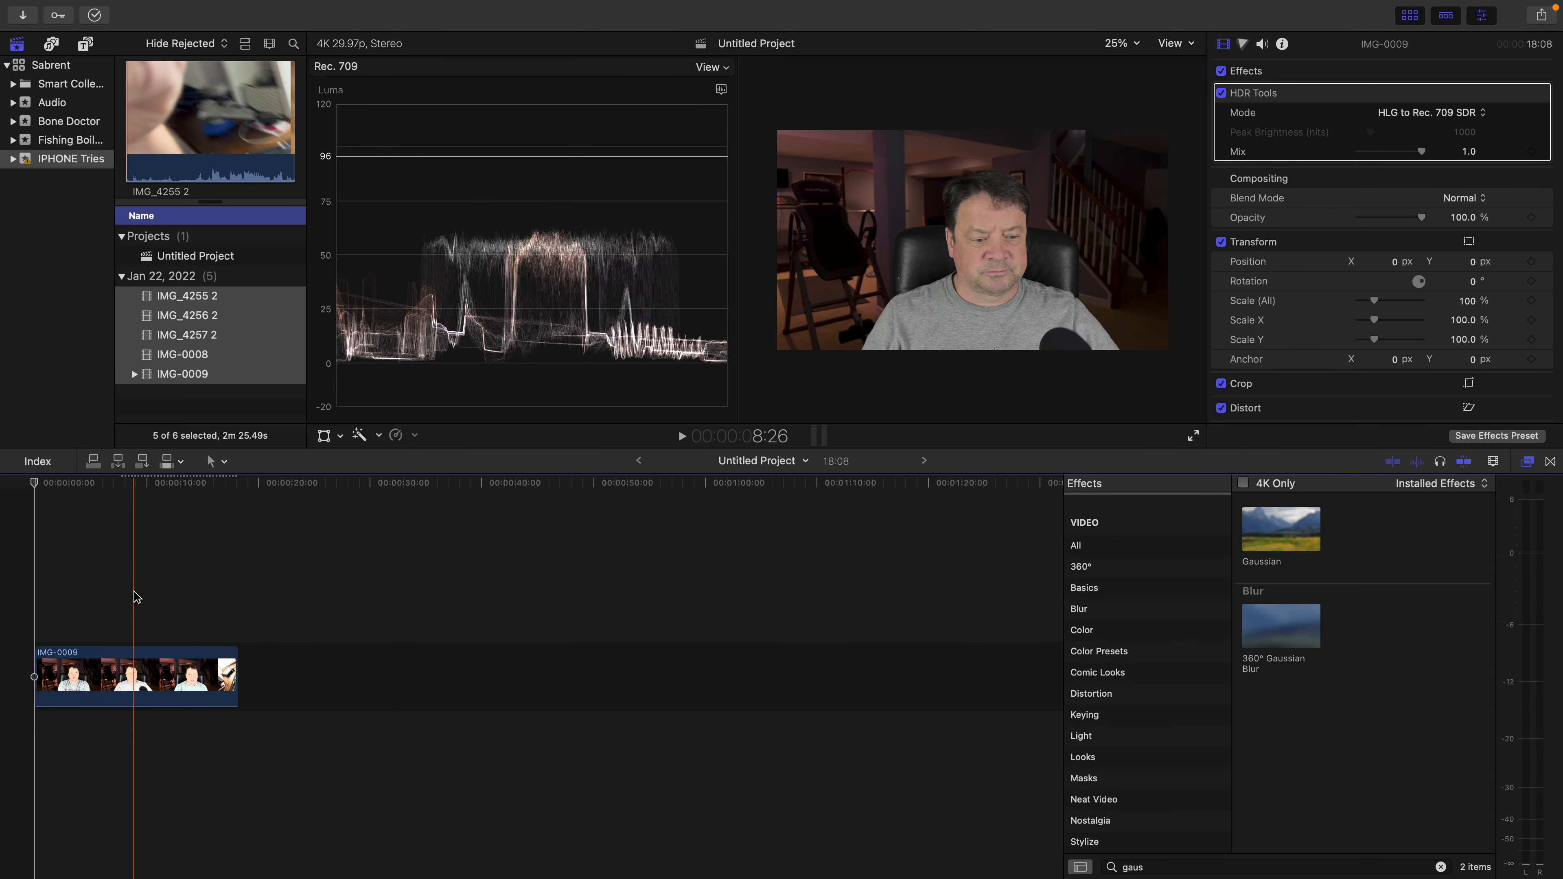
# Step: View the IMG-0009 clip full screen, moving forward to about 13 seconds to examine the converted picture
pyautogui.click(129, 608)
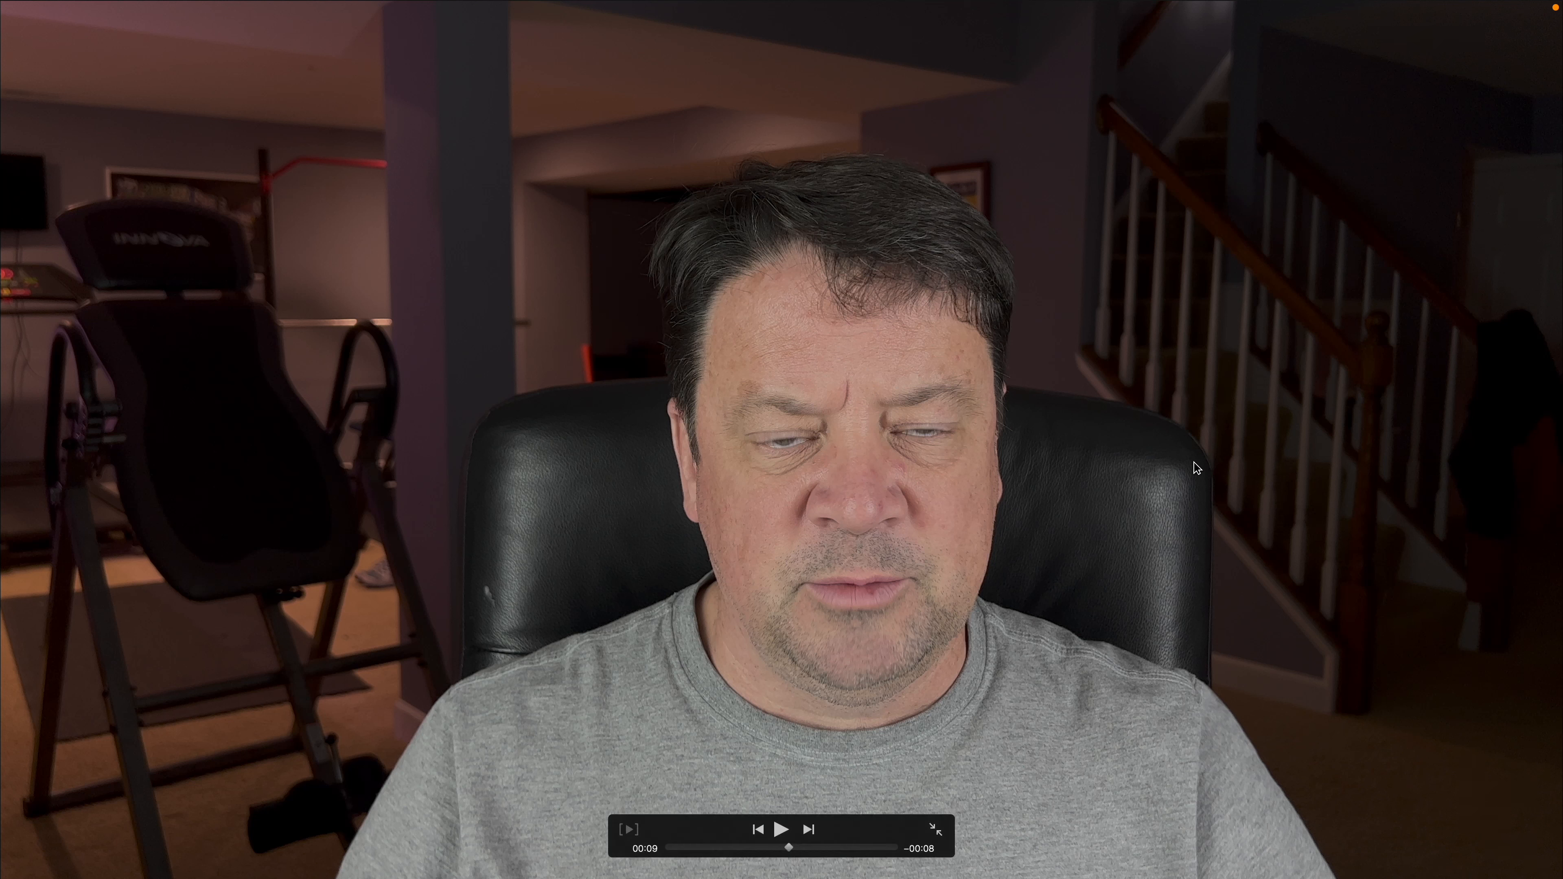
pyautogui.click(816, 850)
pyautogui.moveTo(816, 850); pyautogui.dragTo(844, 850)
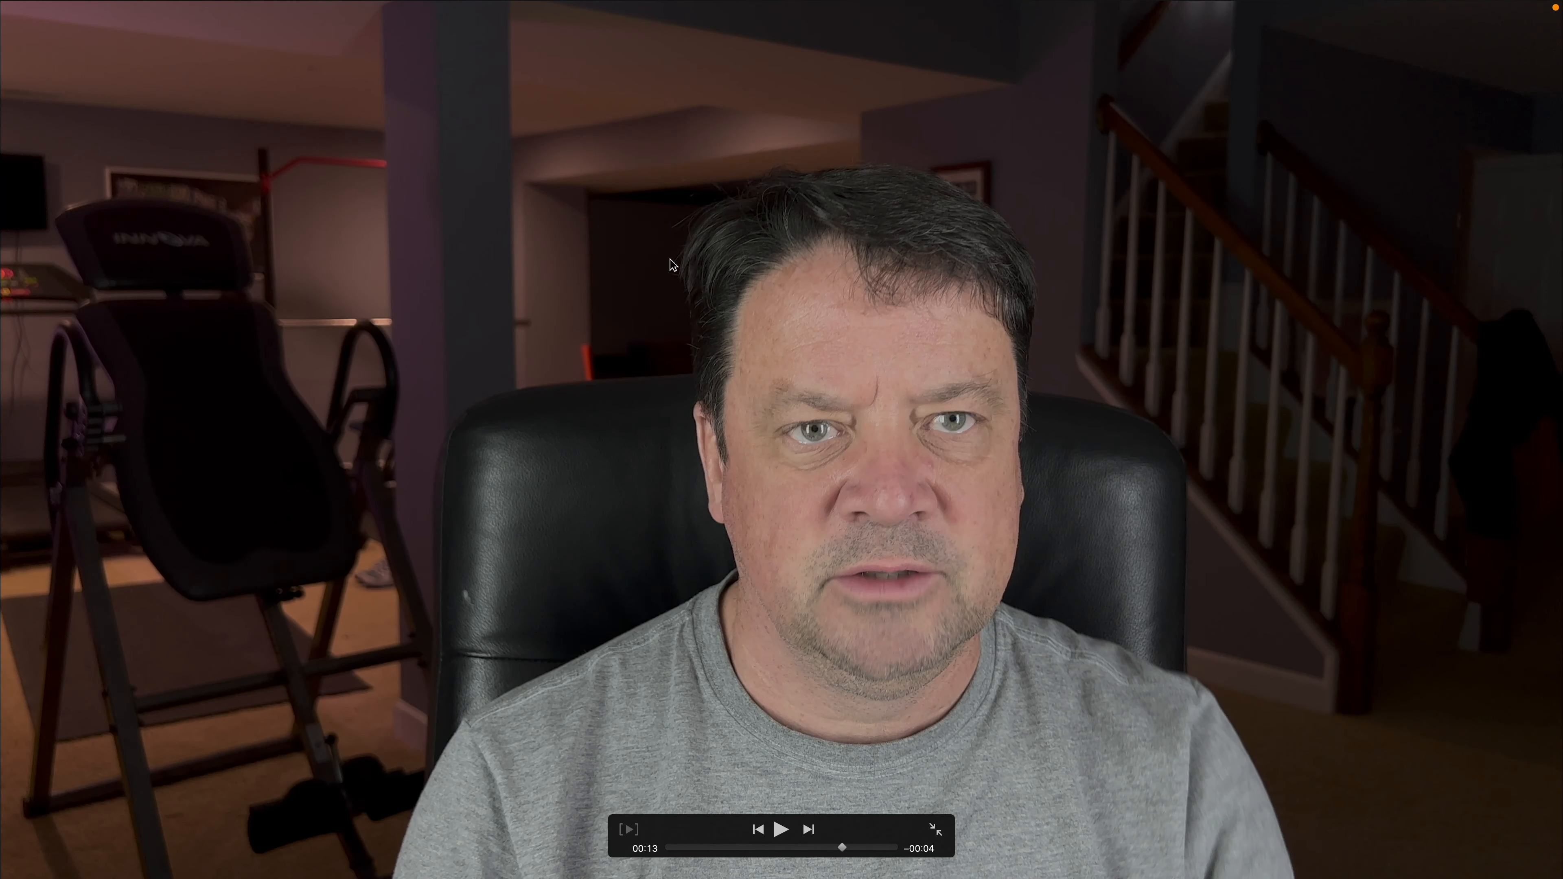
pyautogui.press('Escape')
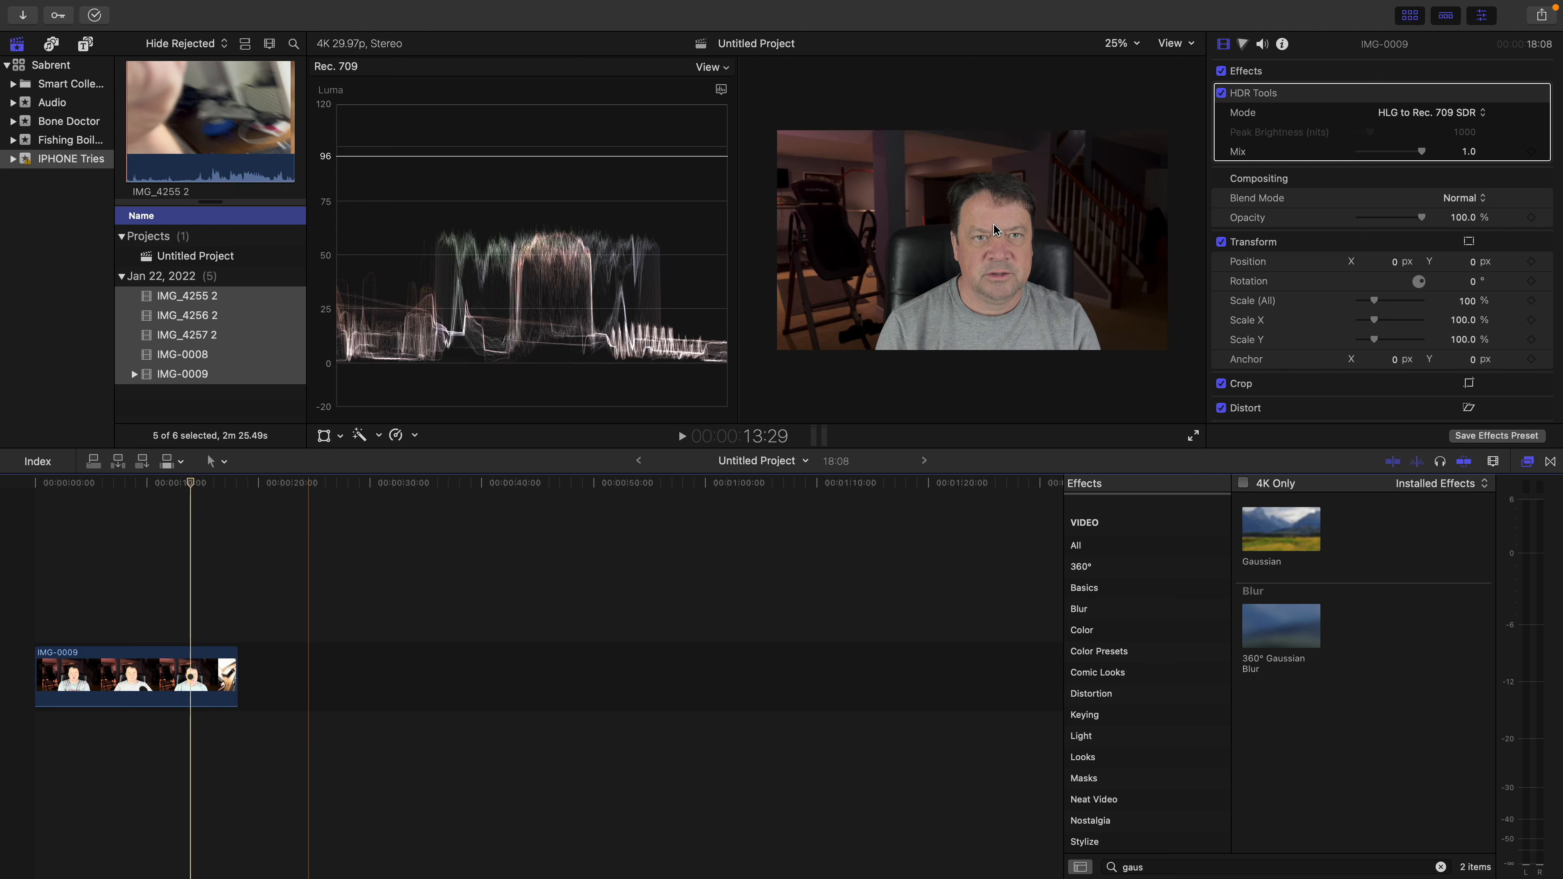
# Step: Search the installed effects for "hdr"
pyautogui.scroll(-5, 1334, 173)
pyautogui.scroll(5, 1334, 173)
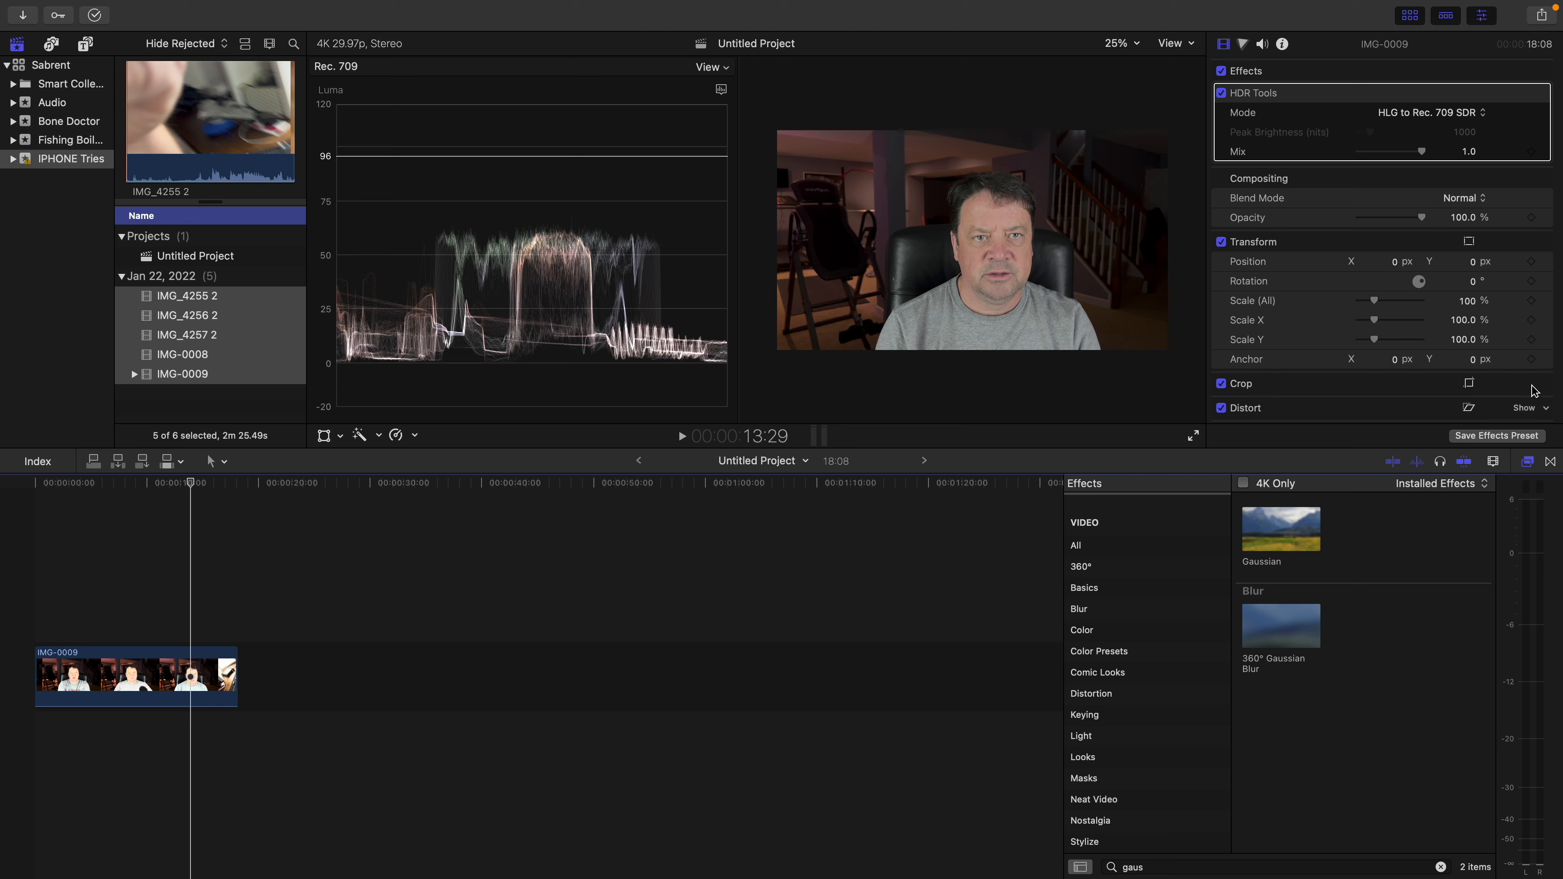
pyautogui.doubleClick(1138, 868)
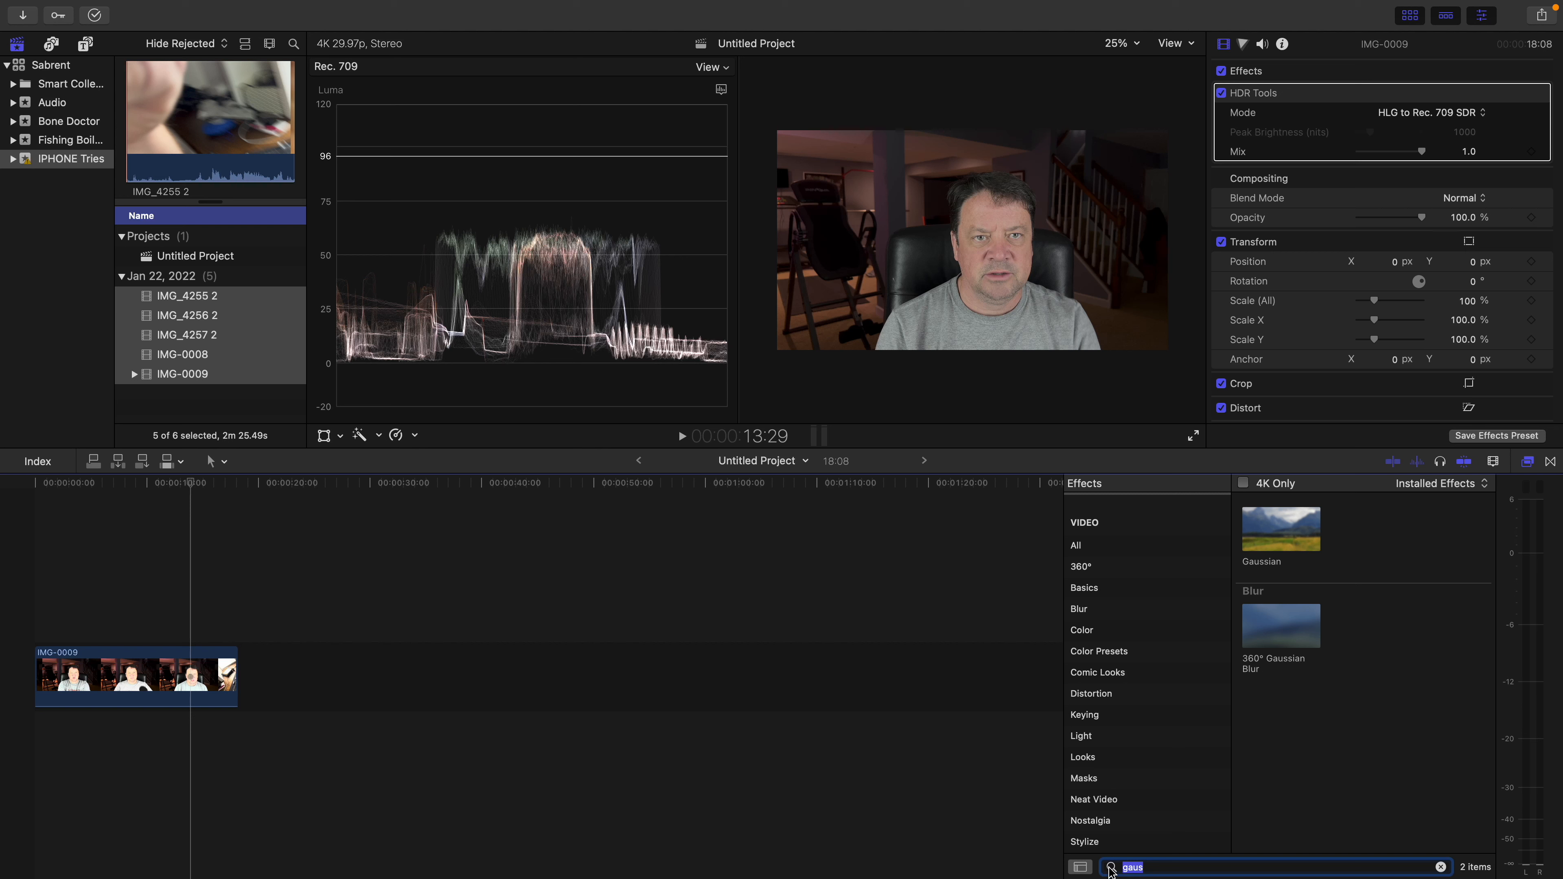
pyautogui.write('hdr')
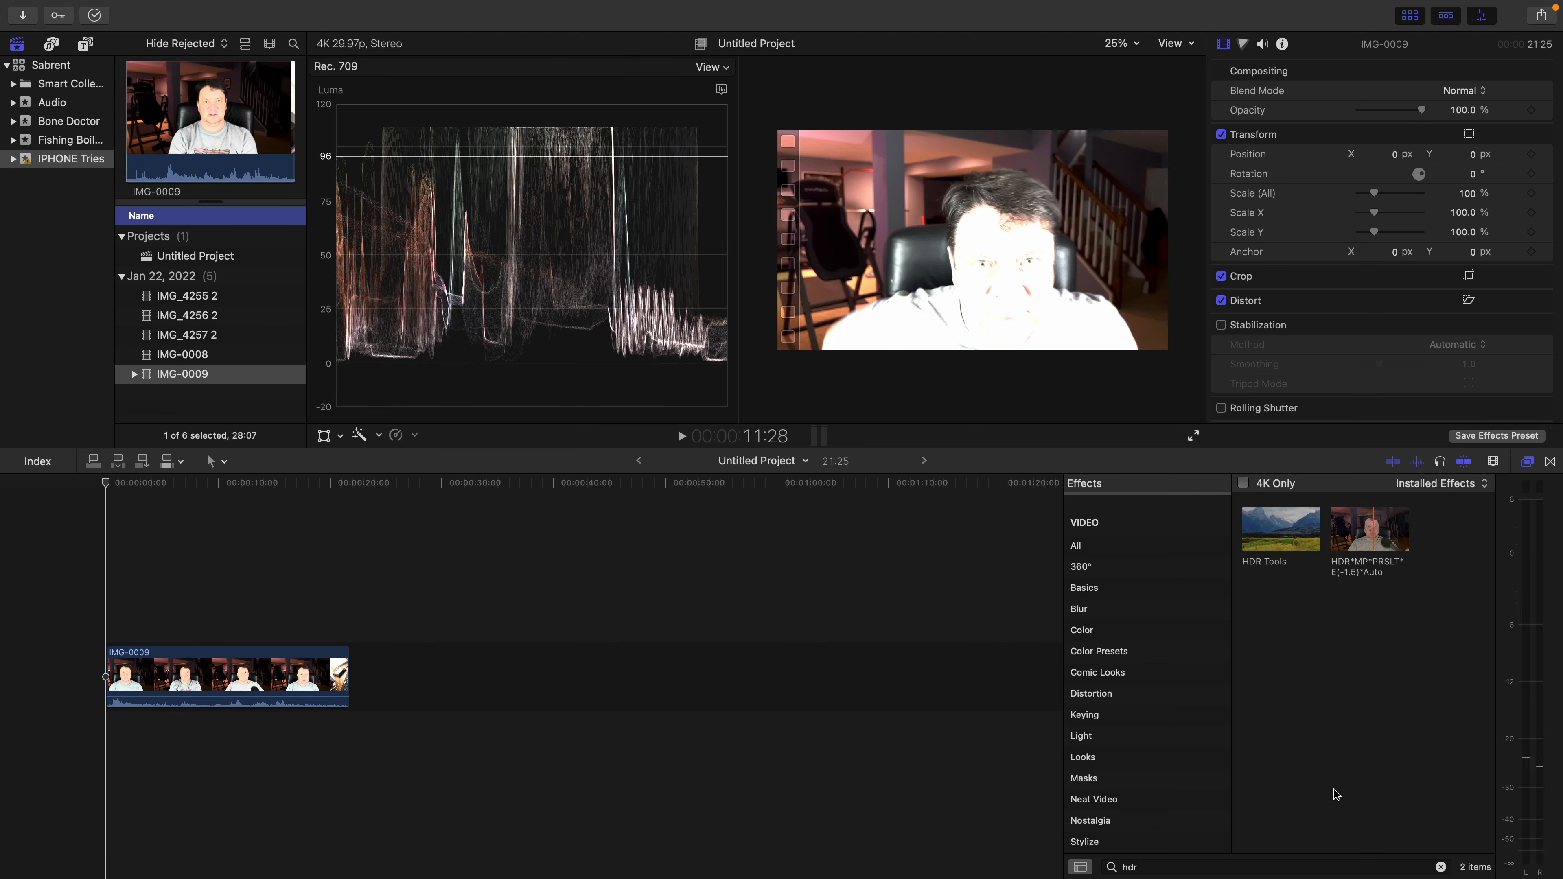
# Step: Try the HDR*MP*PRSLT*E(-1.5)*Auto effects preset on the IMG-0009 clip, and undo it
pyautogui.click(227, 622)
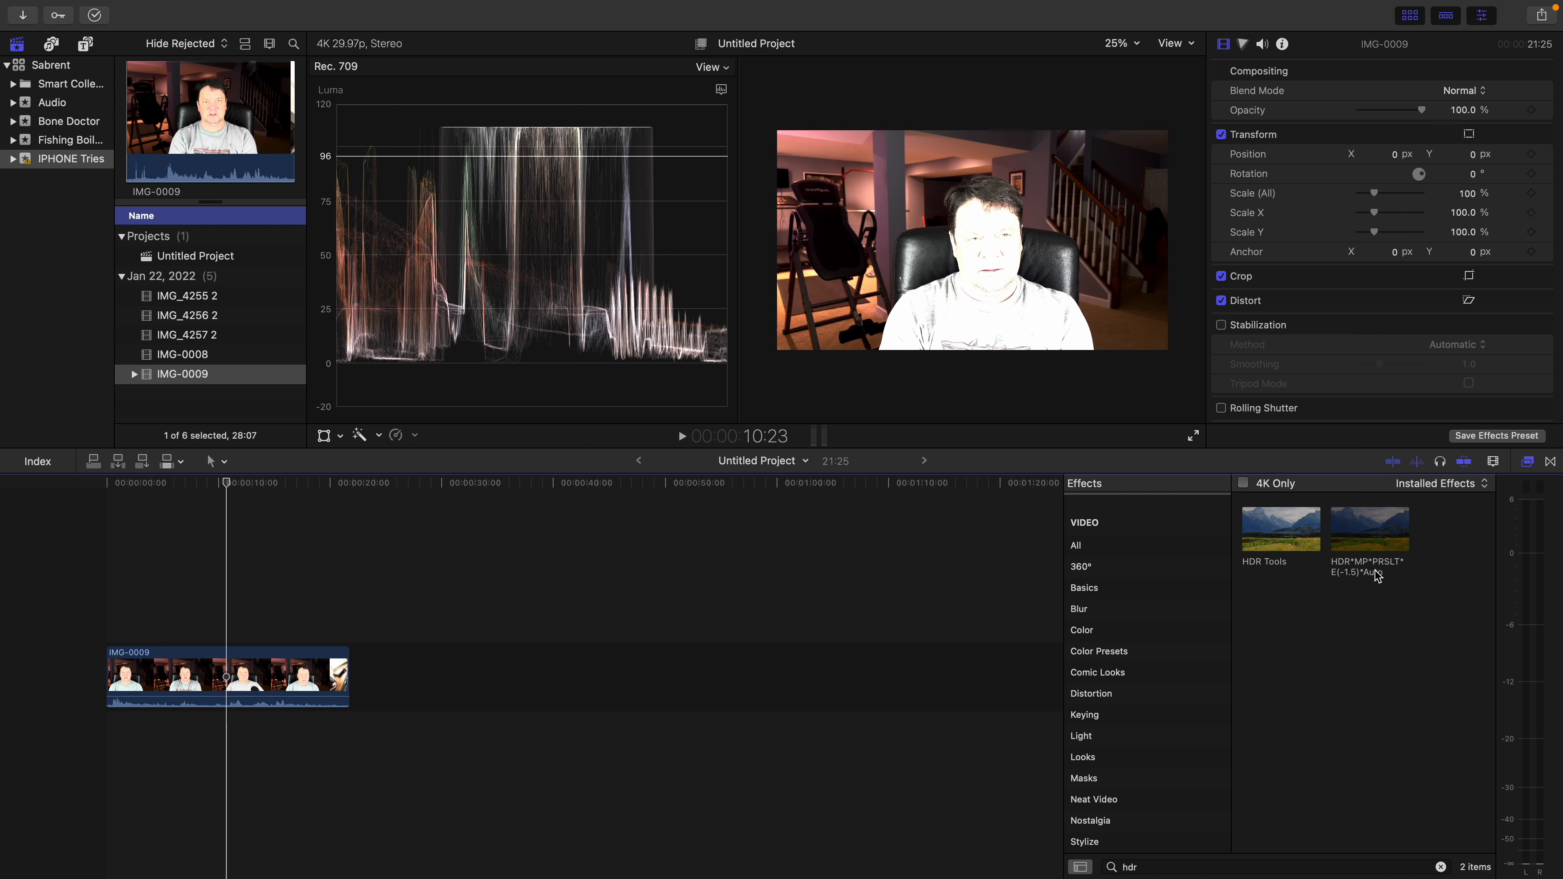
pyautogui.moveTo(1378, 572); pyautogui.dragTo(243, 672)
pyautogui.click(195, 591)
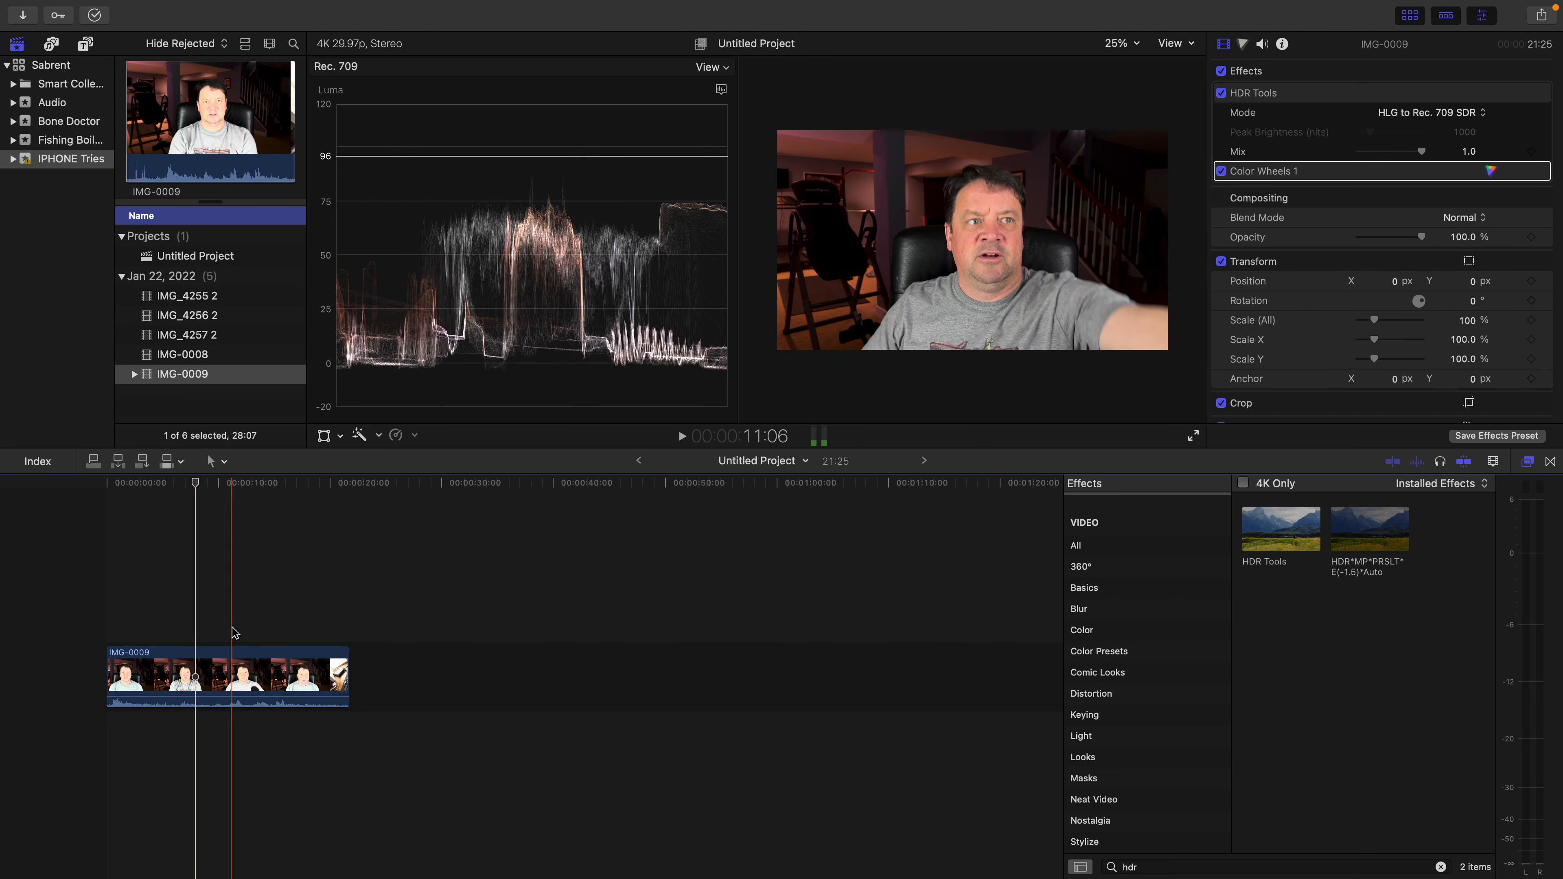
pyautogui.scroll(-1, 1355, 232)
pyautogui.scroll(-5, 1355, 233)
pyautogui.scroll(6, 1415, 307)
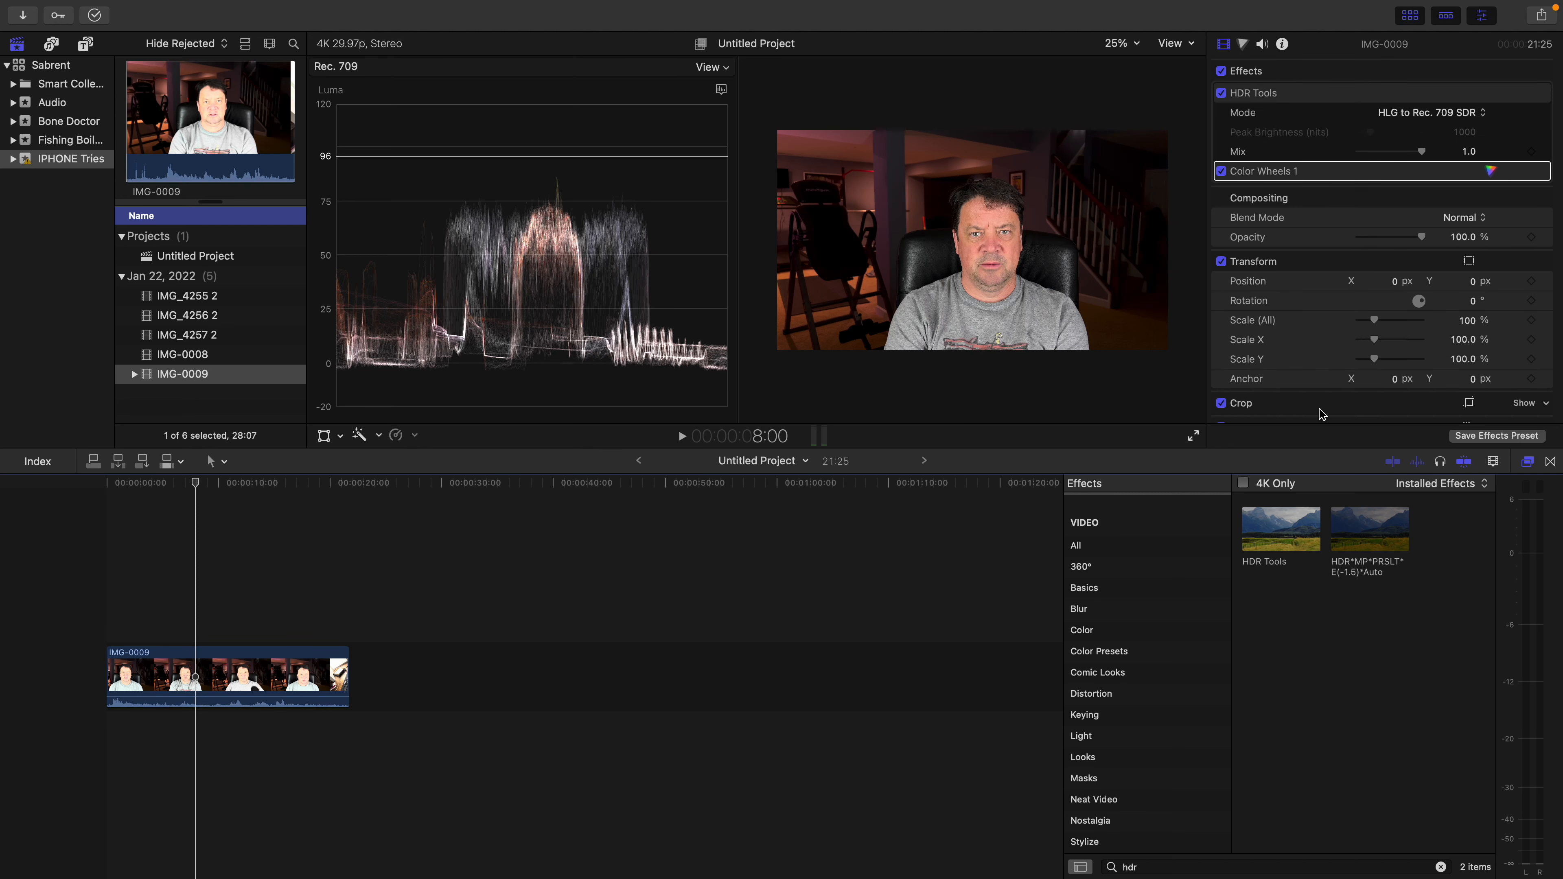
pyautogui.click(176, 7)
pyautogui.click(185, 35)
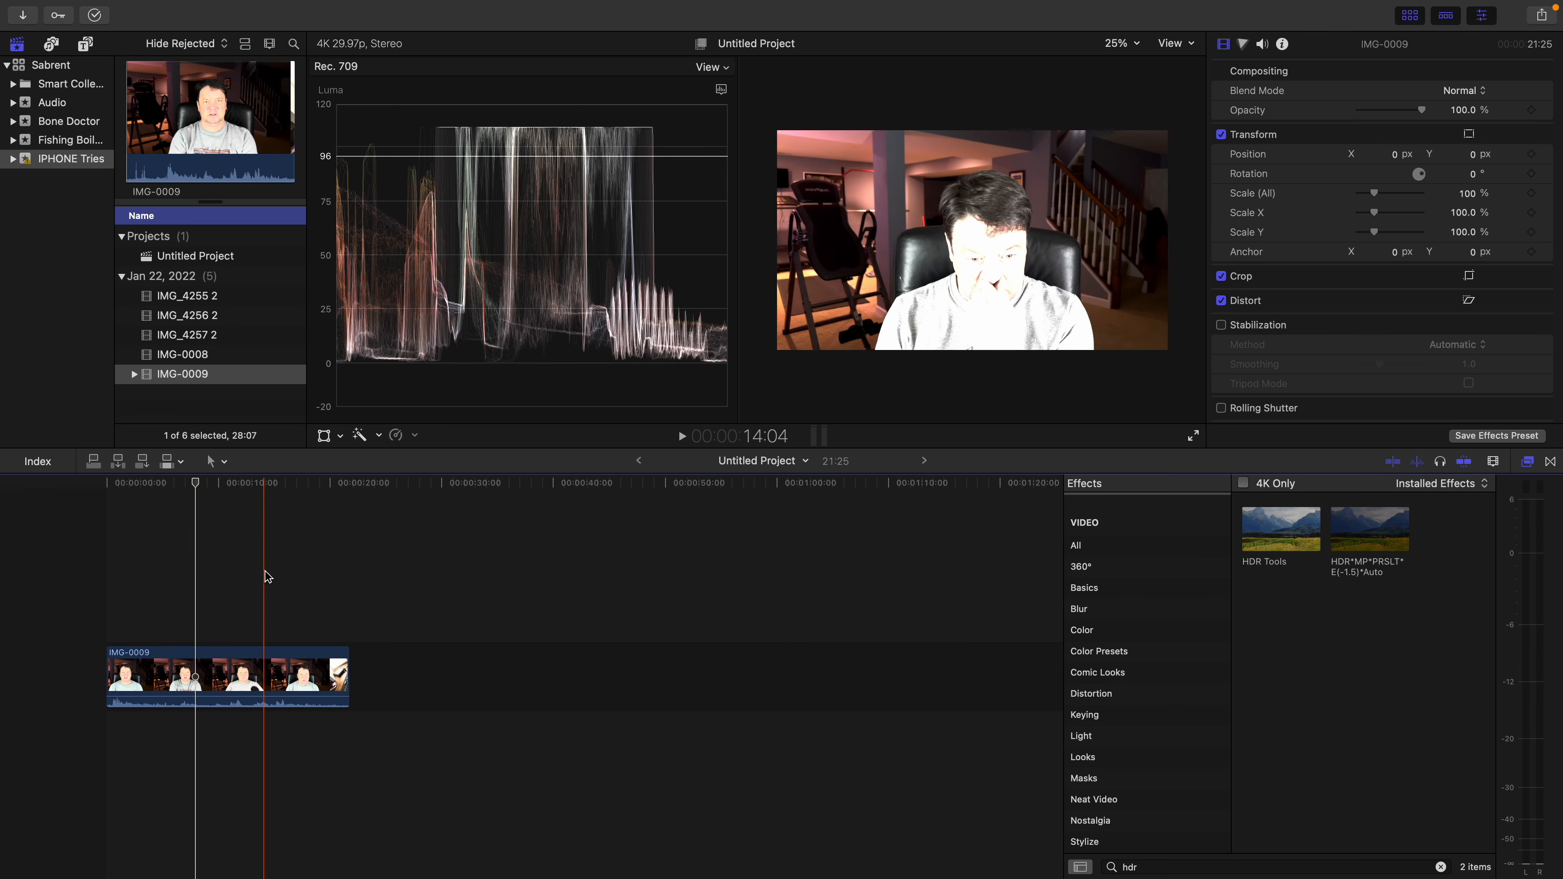
# Step: Apply the HDR*MP*PRSLT*E(-1.5)*Auto effects preset to the IMG-0009 clip and view the picture full screen
pyautogui.click(242, 588)
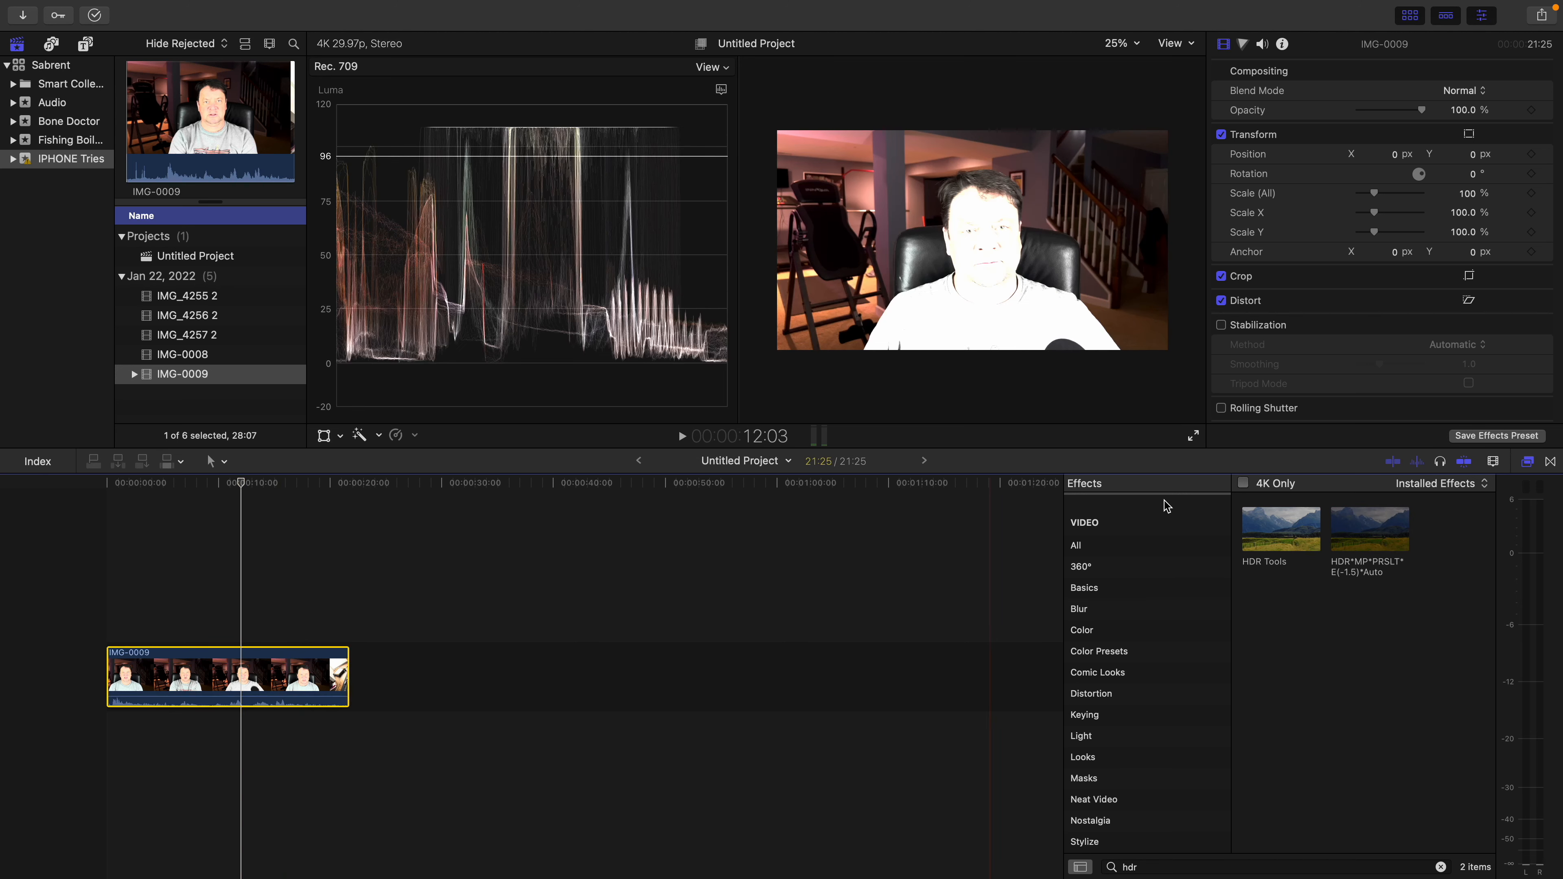
pyautogui.doubleClick(1377, 540)
pyautogui.click(239, 640)
pyautogui.click(1193, 435)
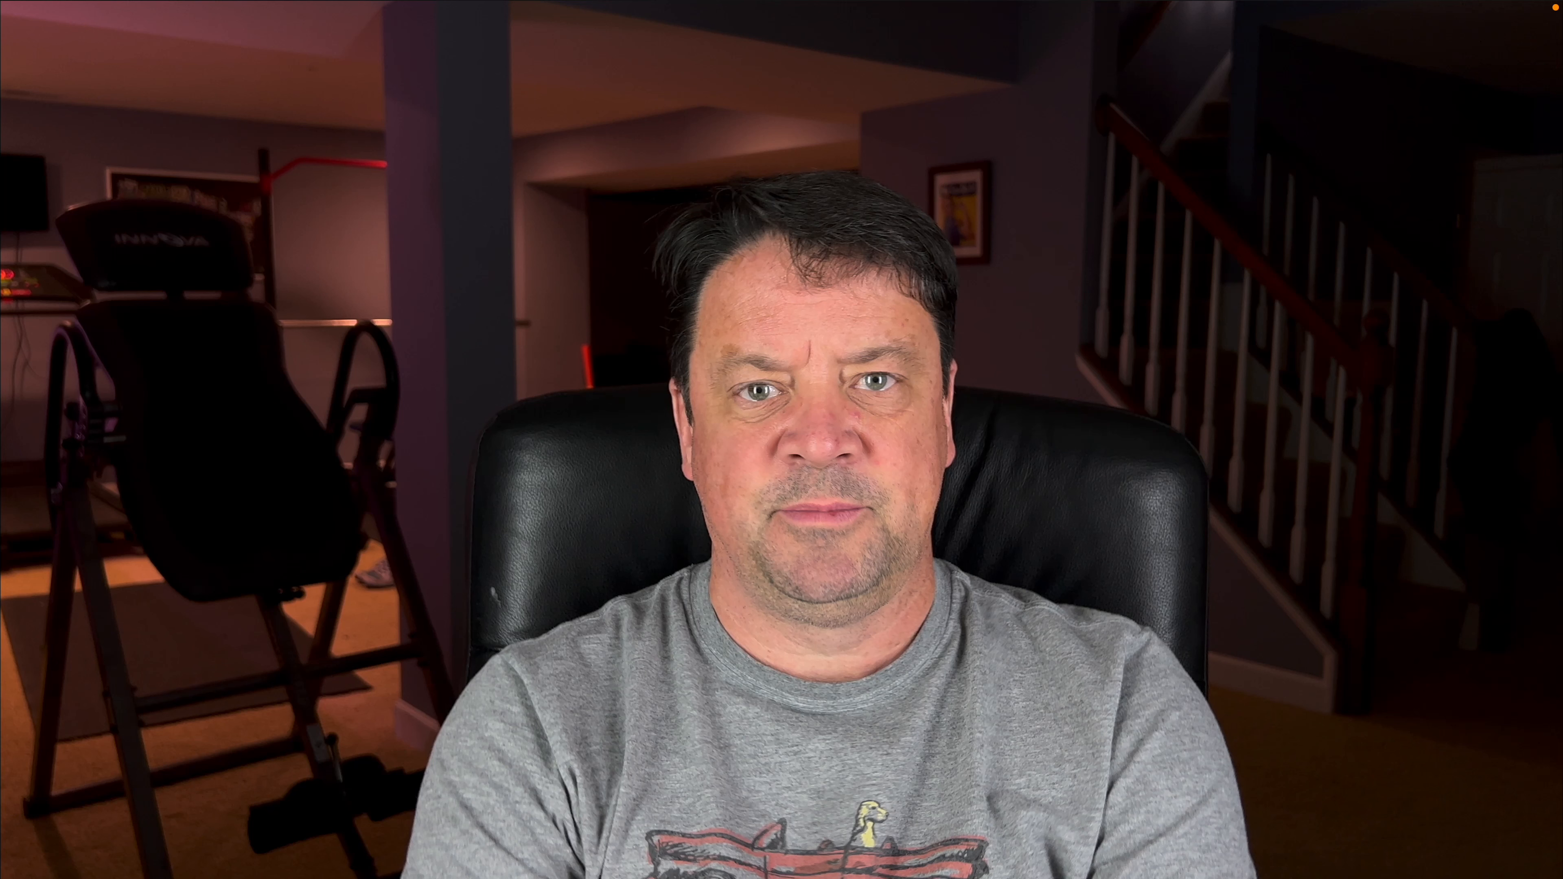